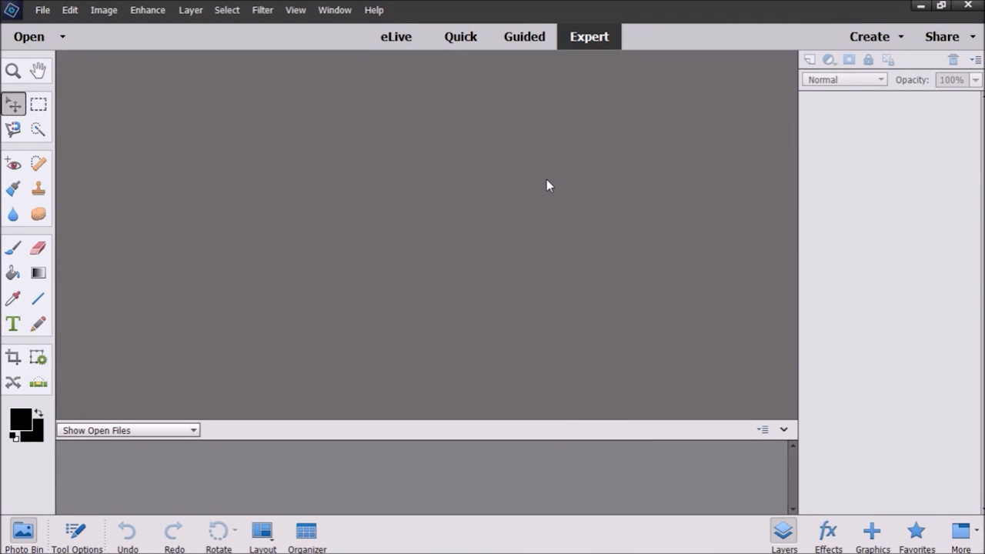
Create a blank file named "Layering Digital Stamps" with the Custom preset, 4.25 x 5.5 inches, 300 pixels/inch, RGB Color and white background.
left_click(41, 10)
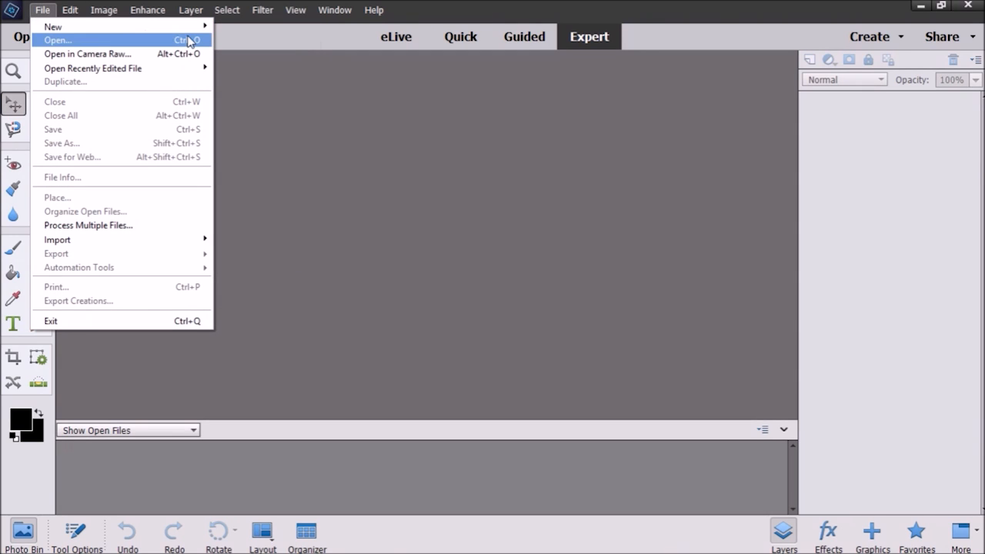
mouse_move(206, 30)
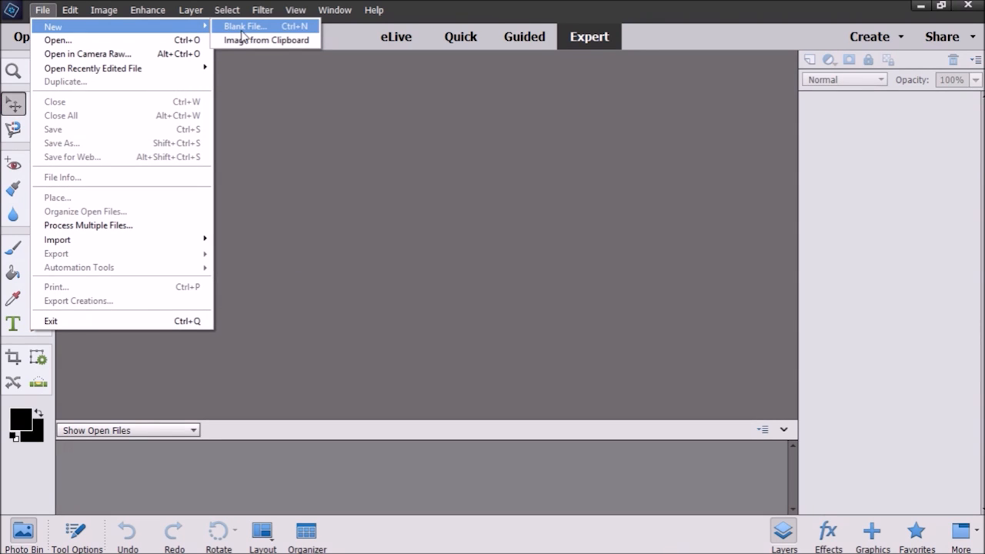
left_click(241, 30)
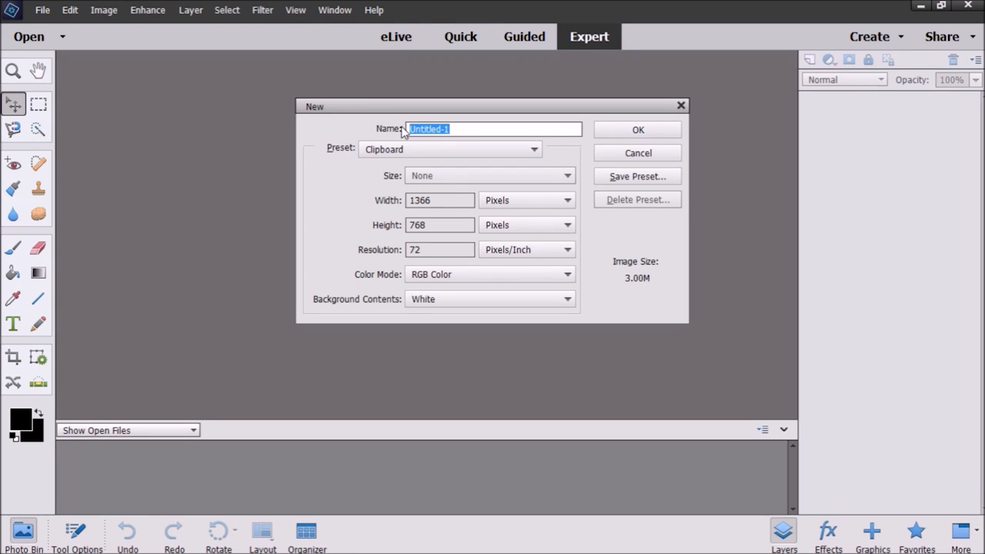
type("L")
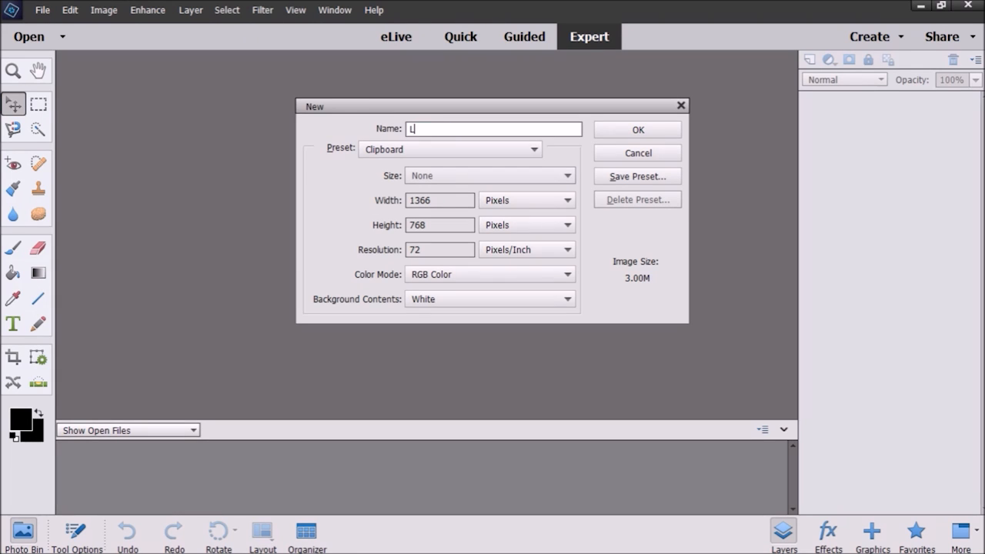
type("ayering Digital Stamps")
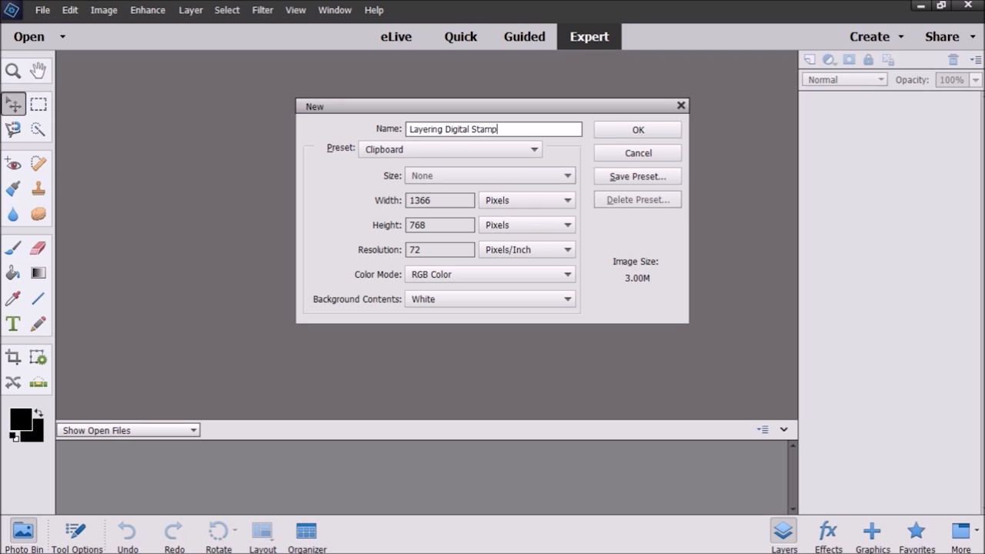
left_click(421, 147)
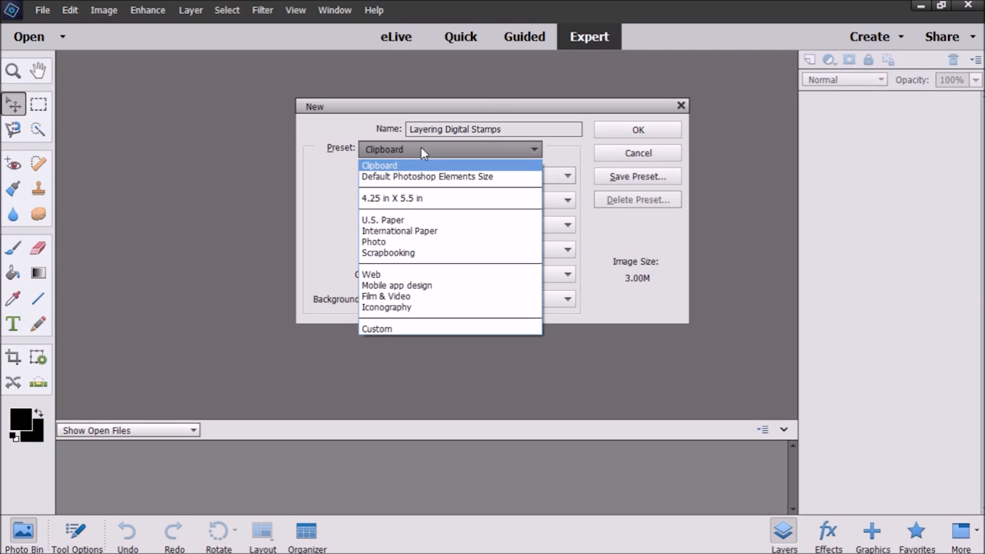
left_click(444, 200)
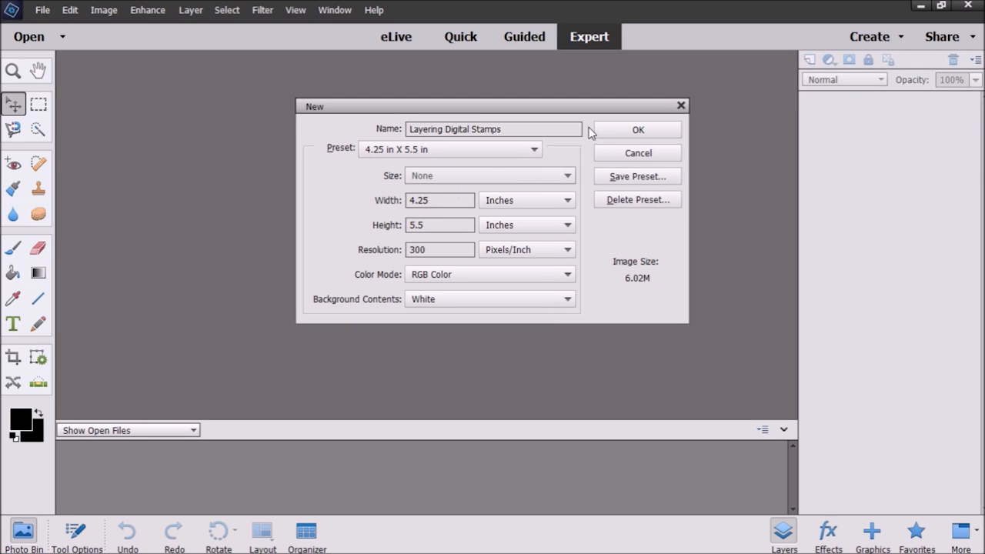
left_click(534, 149)
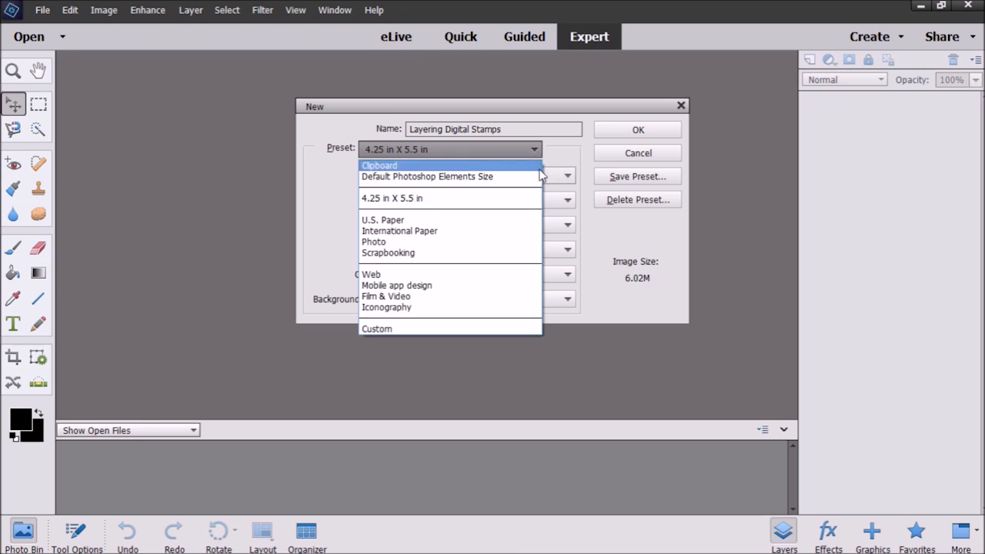
left_click(492, 327)
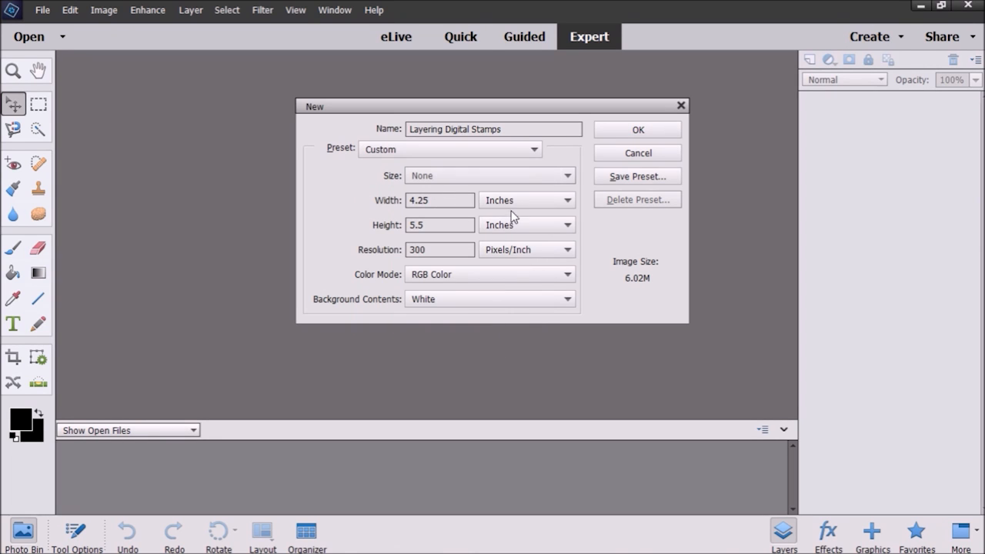
left_click(654, 132)
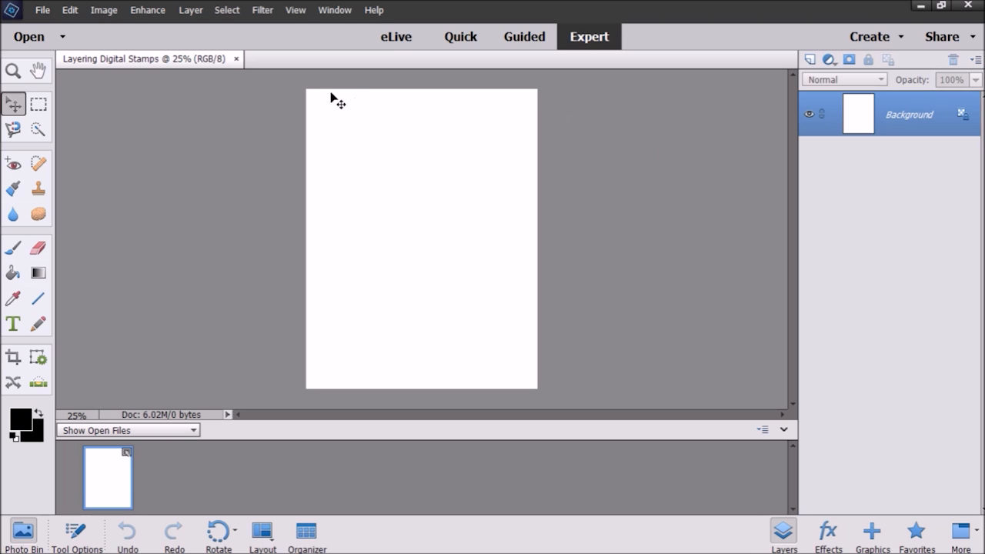
Place the lighter-lined JA11-DS4J rose stamp from the Documents folder into the blank document.
left_click(42, 10)
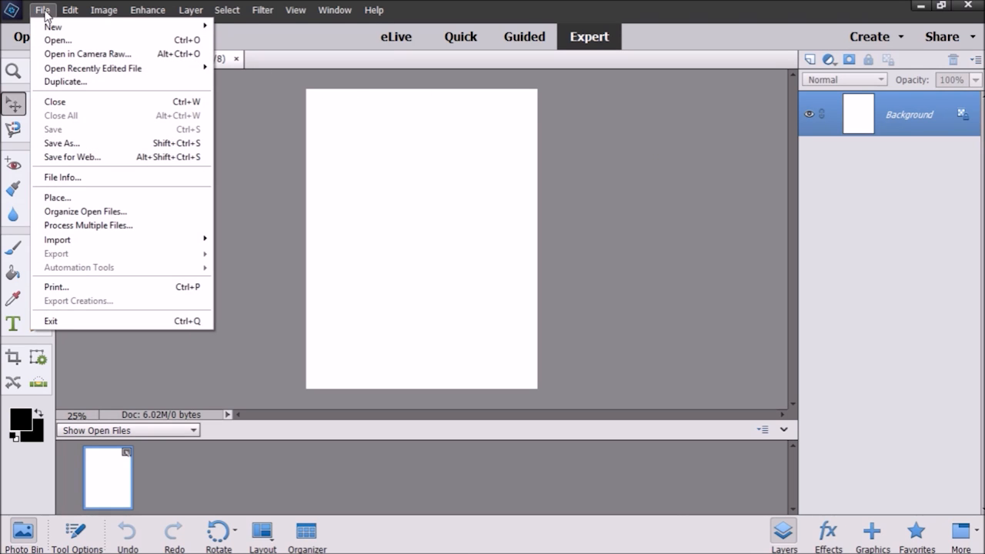
left_click(82, 197)
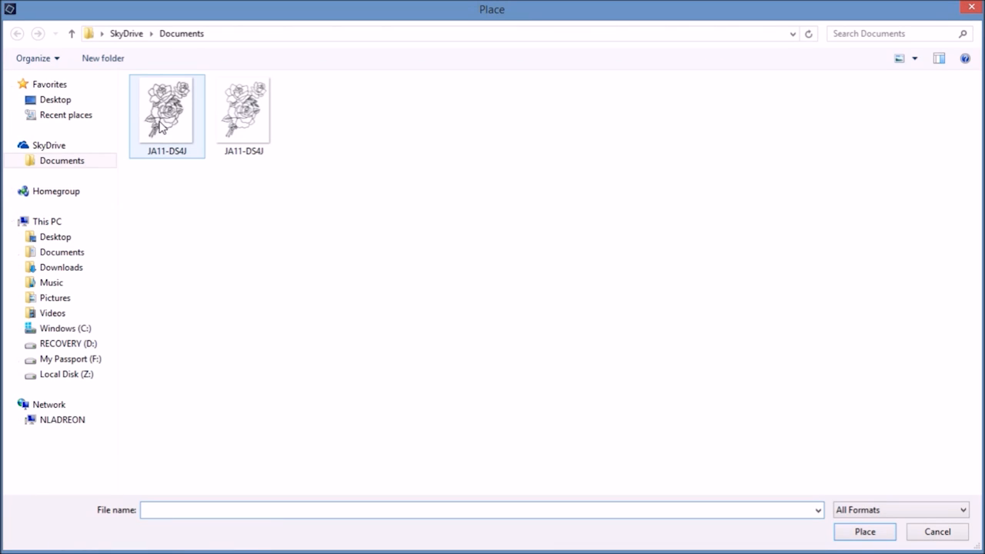
left_click(238, 135)
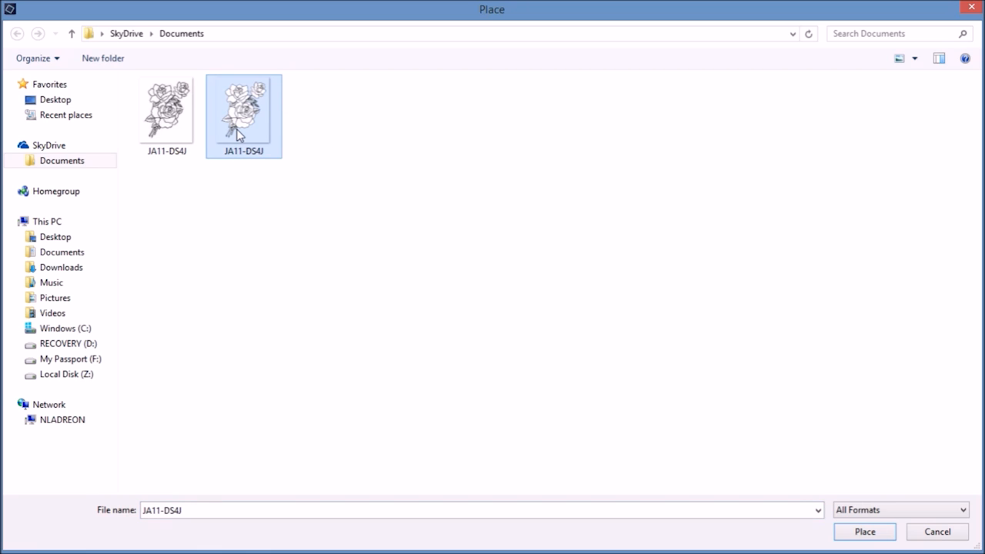
double_click(238, 134)
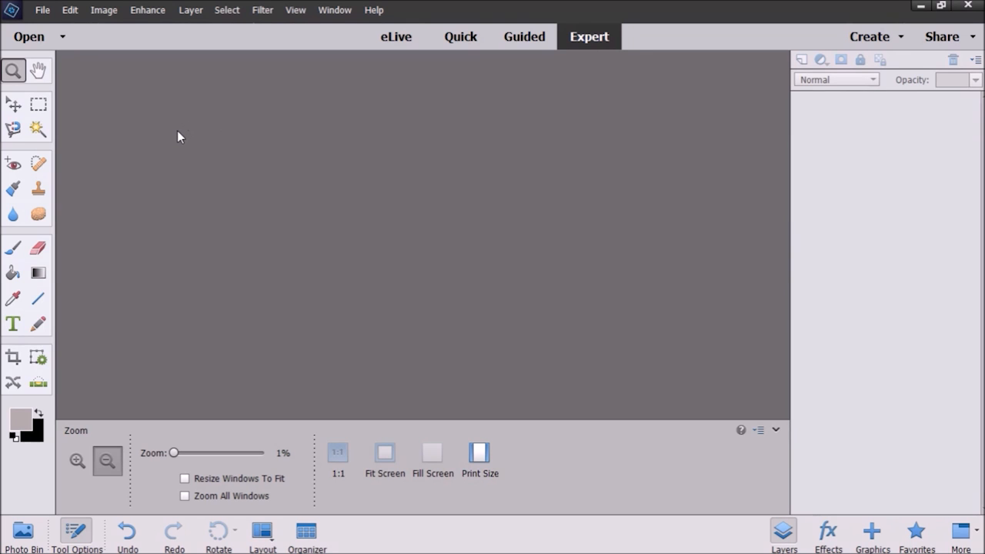
Open the Digi stamp - 057 bear image and convert its locked background into a regular layer.
left_click(35, 42)
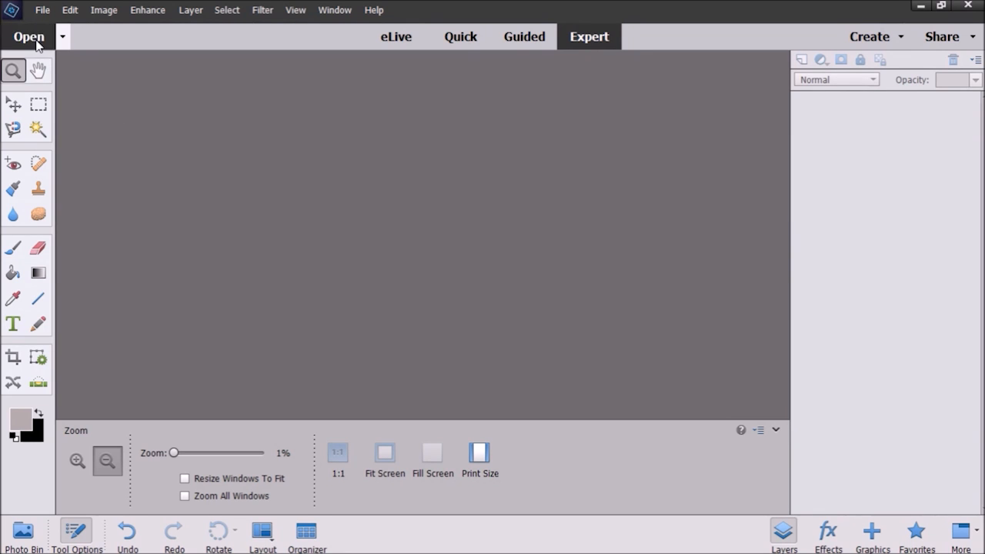
left_click(175, 144)
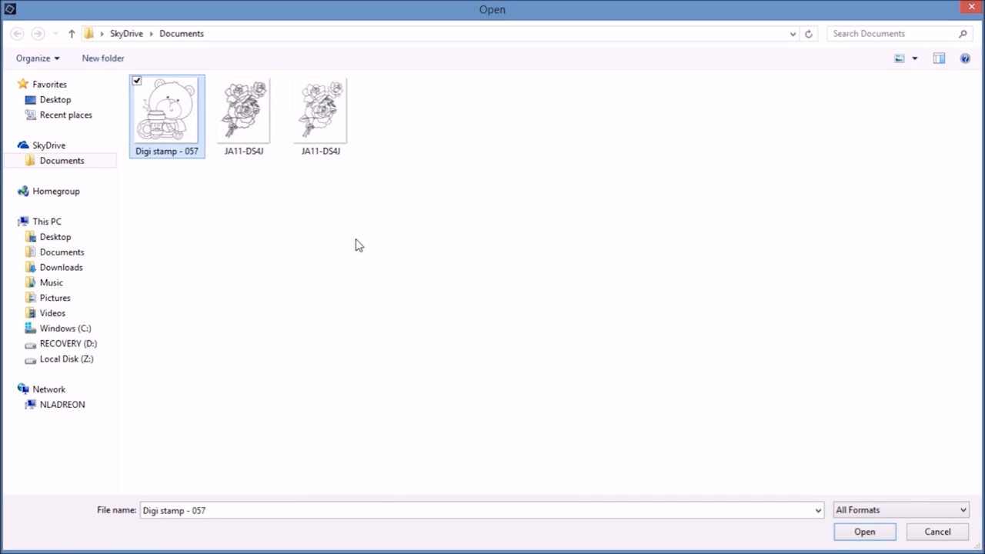
left_click(849, 532)
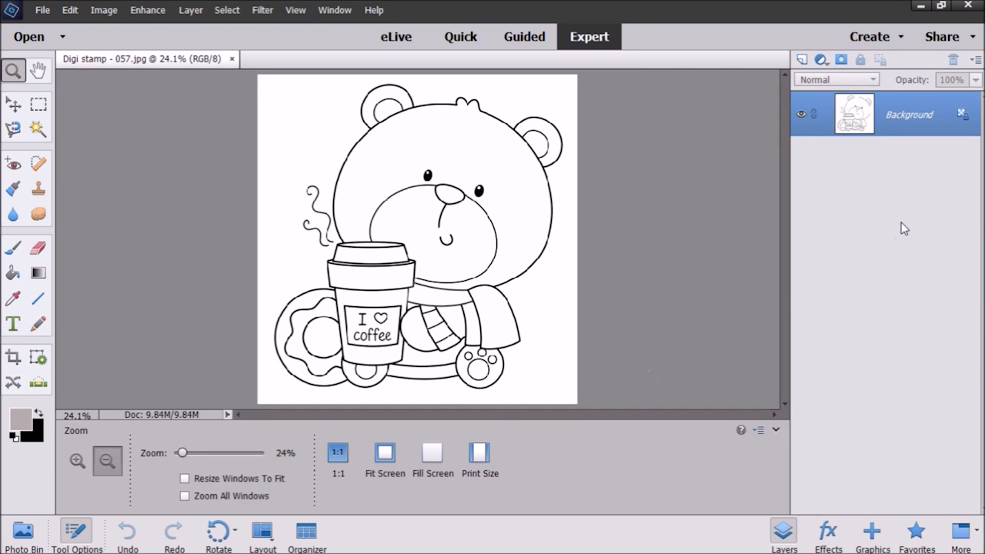
left_click(435, 455)
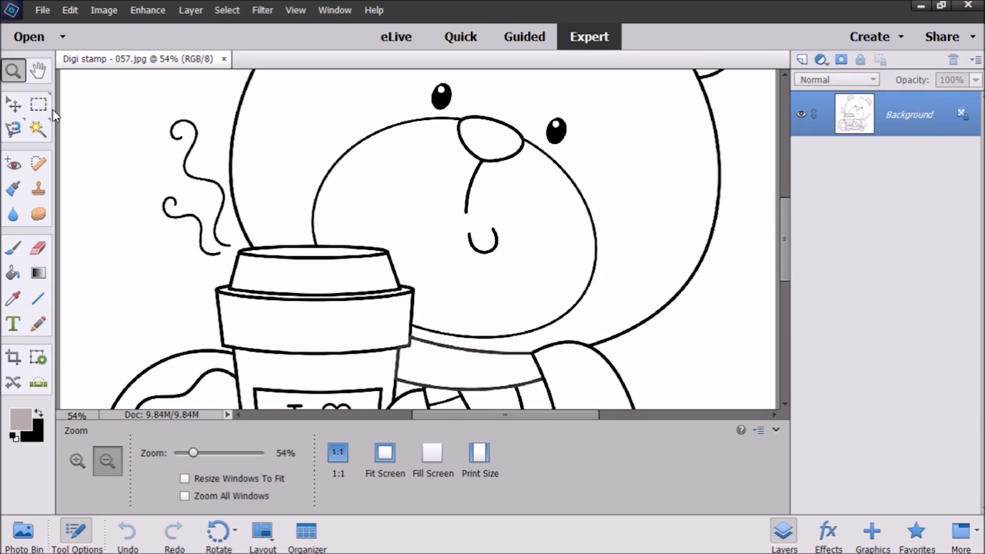
left_click(384, 461)
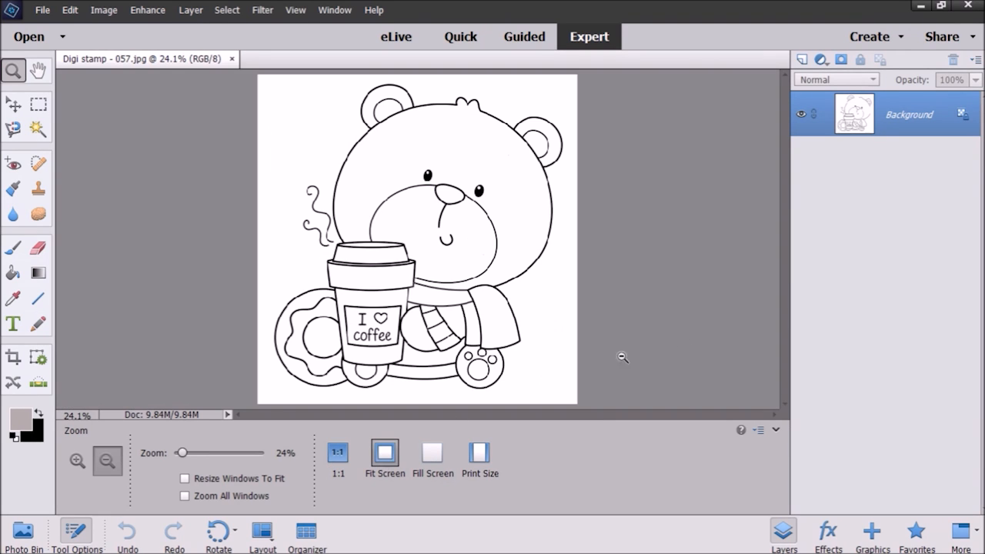
left_click(962, 117)
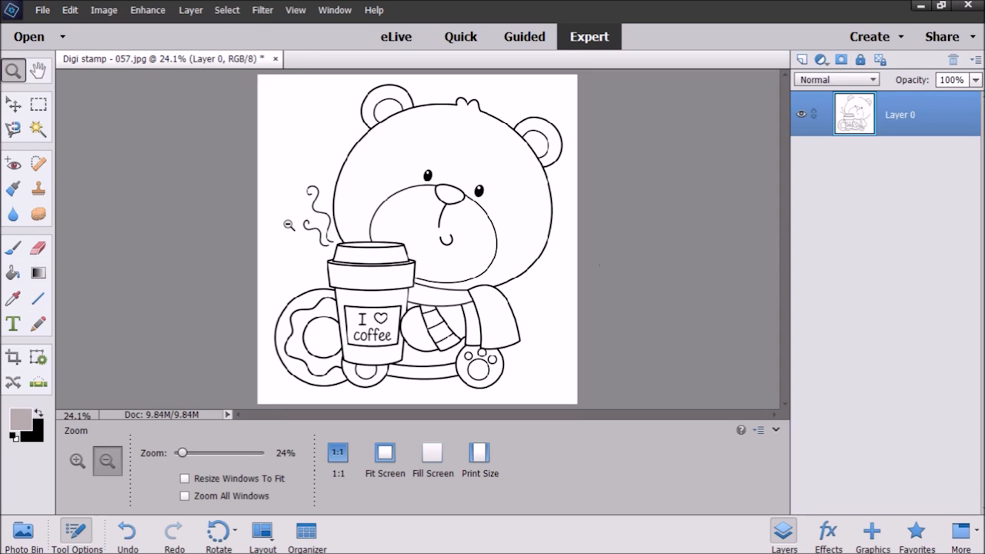
Select the white area around the bear plus the donut hole with the Magic Wand, adding to the selection at tolerance 32.
left_click(36, 128)
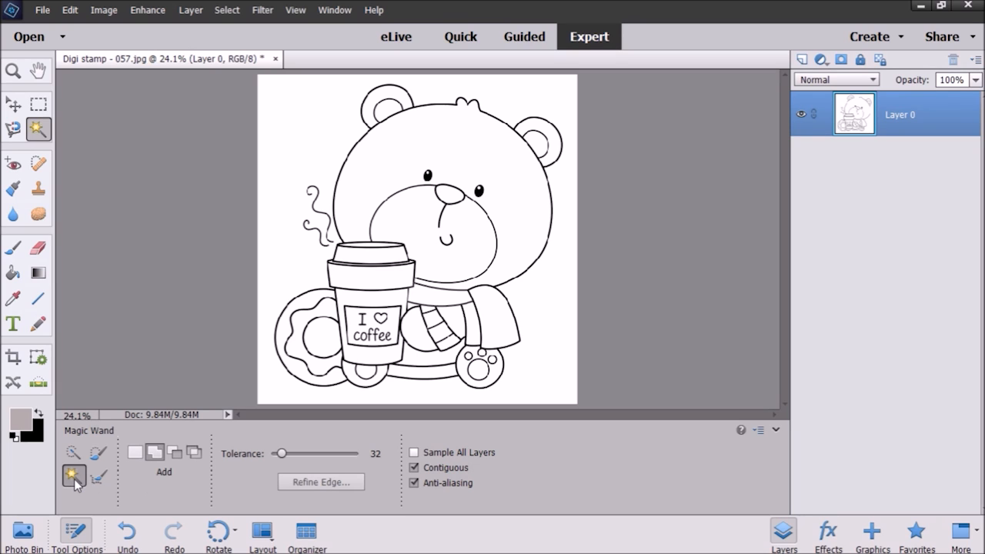
left_click(281, 274)
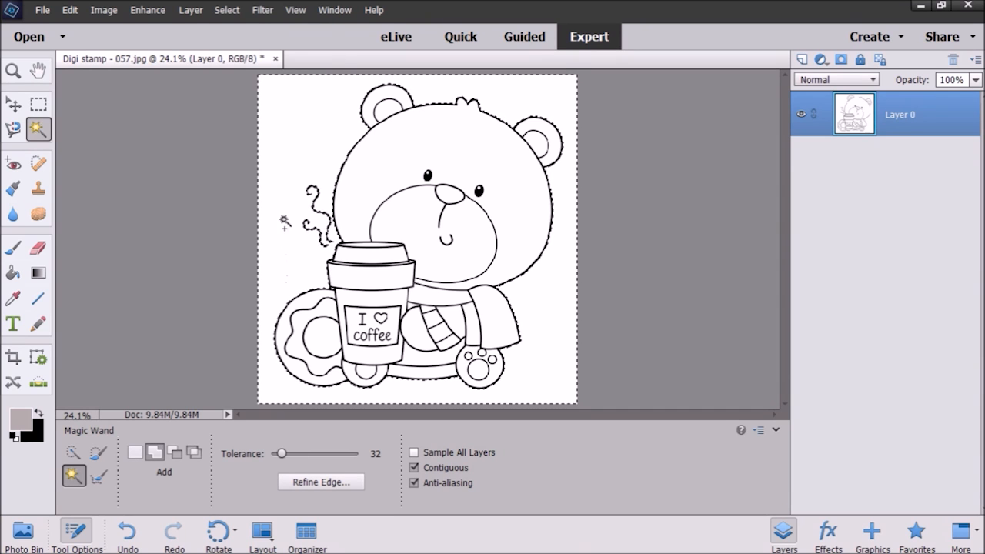
left_click(322, 339)
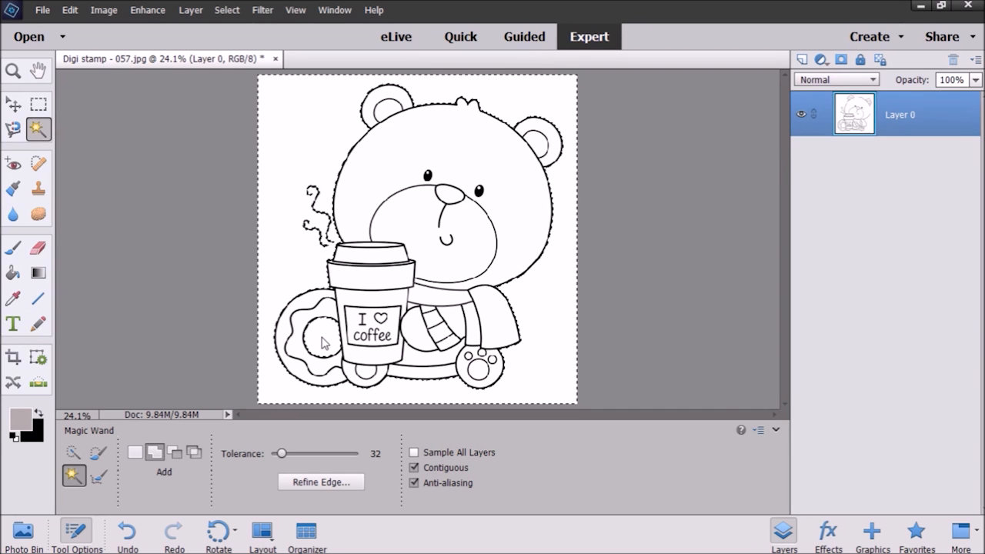
left_click(175, 452)
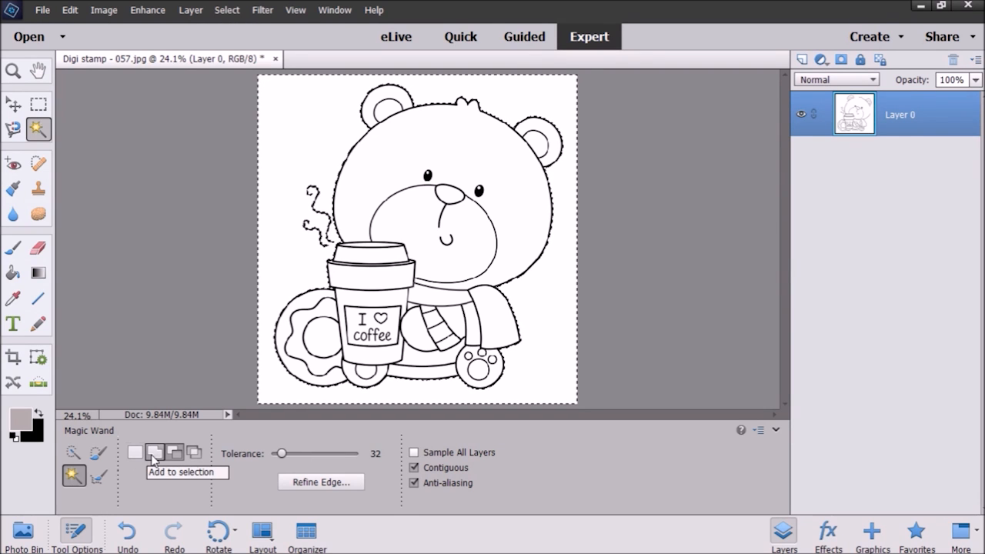
left_click(154, 454)
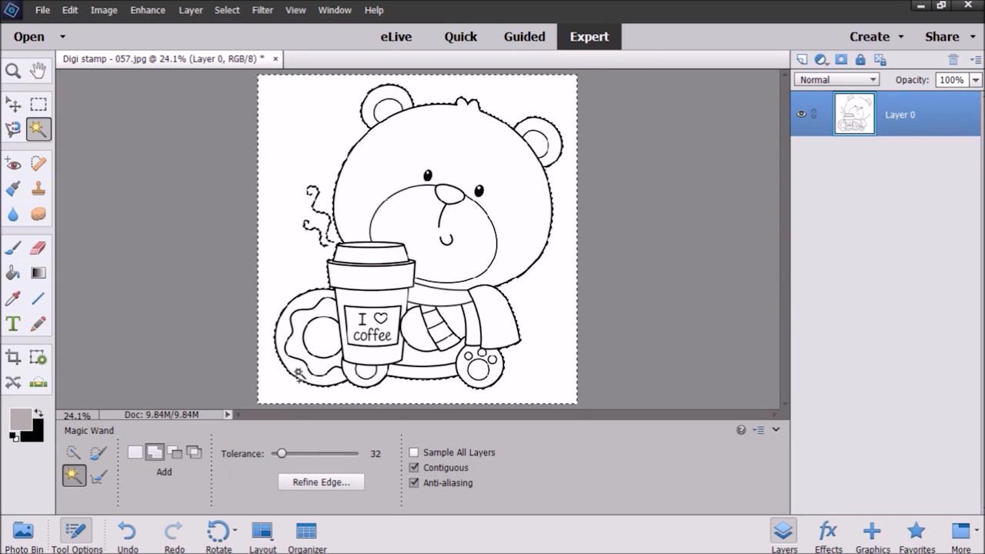
left_click(324, 342)
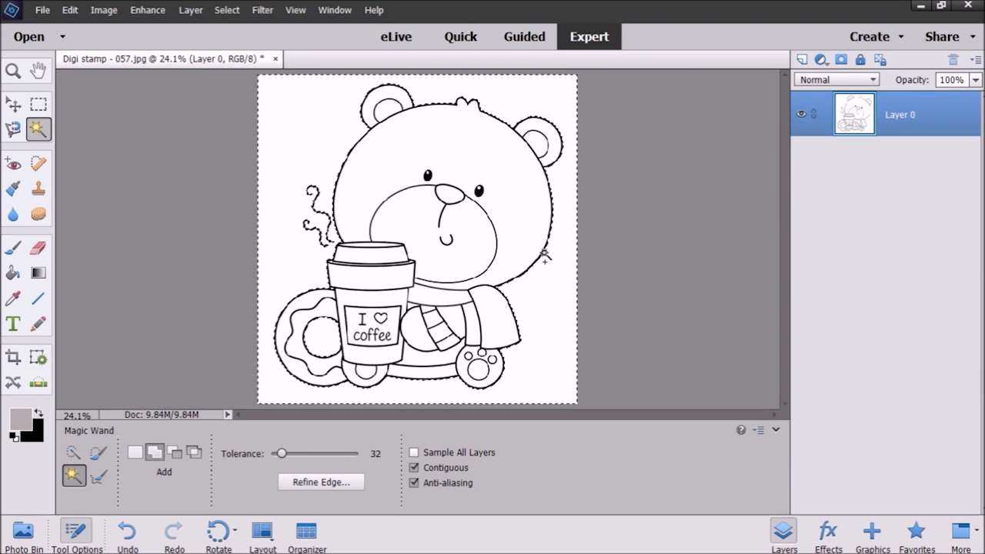
Examine up close how the selection follows the outer edge of the bear's outline.
key("ctrl+equal")
key("ctrl+equal")
key("ctrl+equal")
key("ctrl+equal")
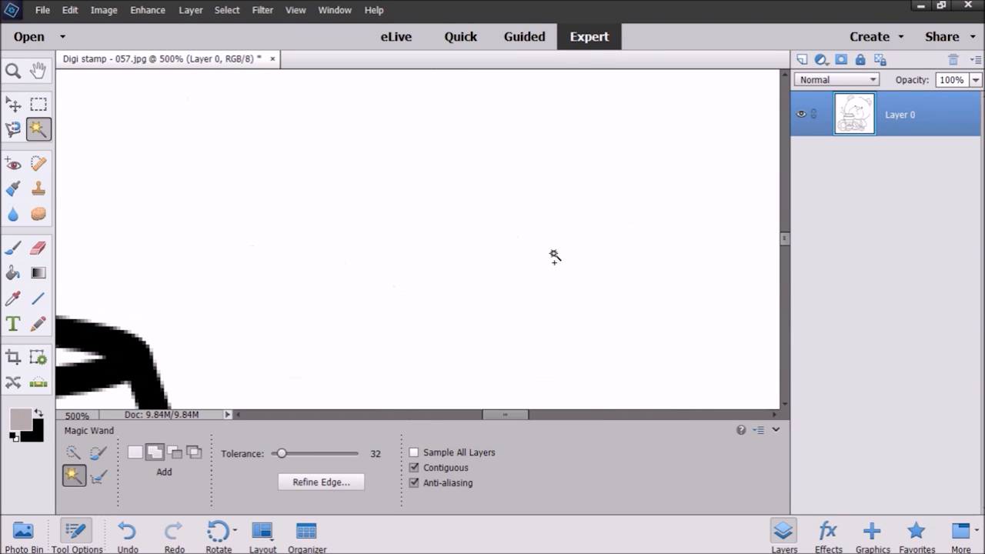
left_click_drag(497, 417, 691, 421)
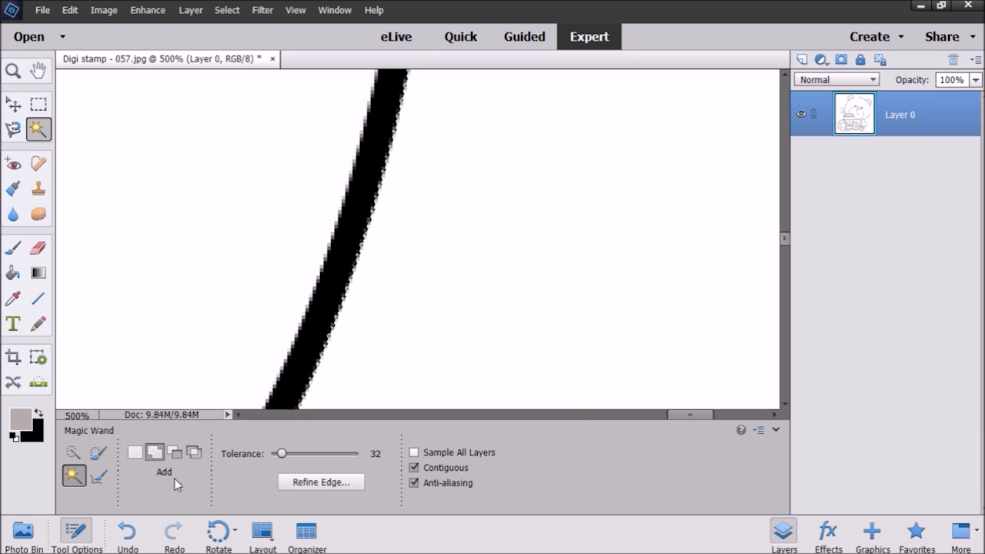
key("ctrl+minus")
key("ctrl+minus")
key("ctrl+minus")
key("ctrl+minus")
key("ctrl+minus")
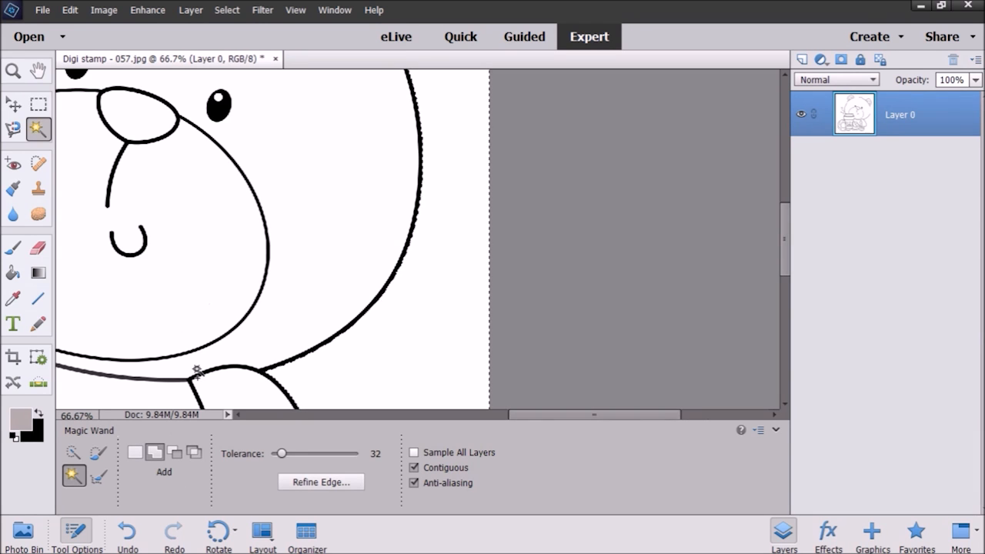
key("ctrl+minus")
left_click_drag(554, 415, 462, 418)
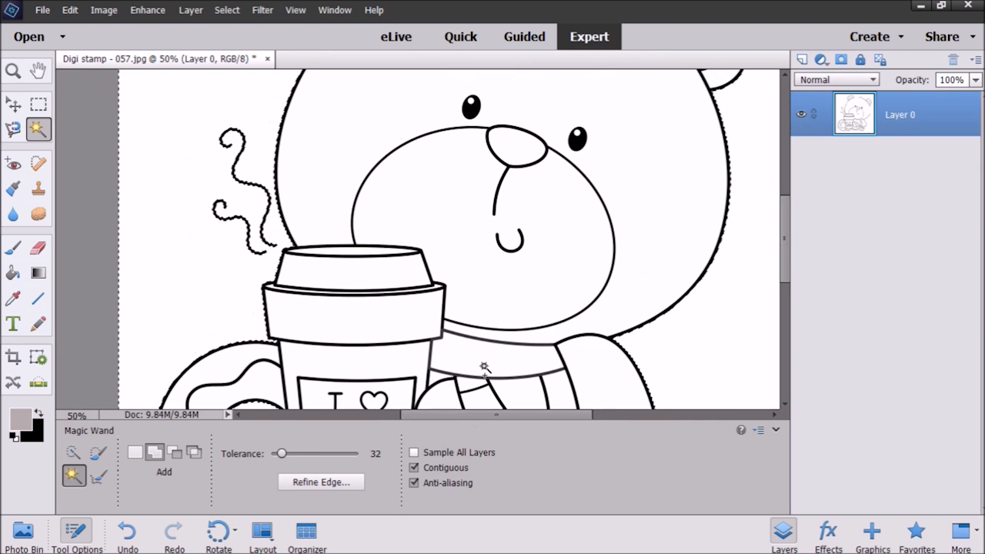
key("ctrl+minus")
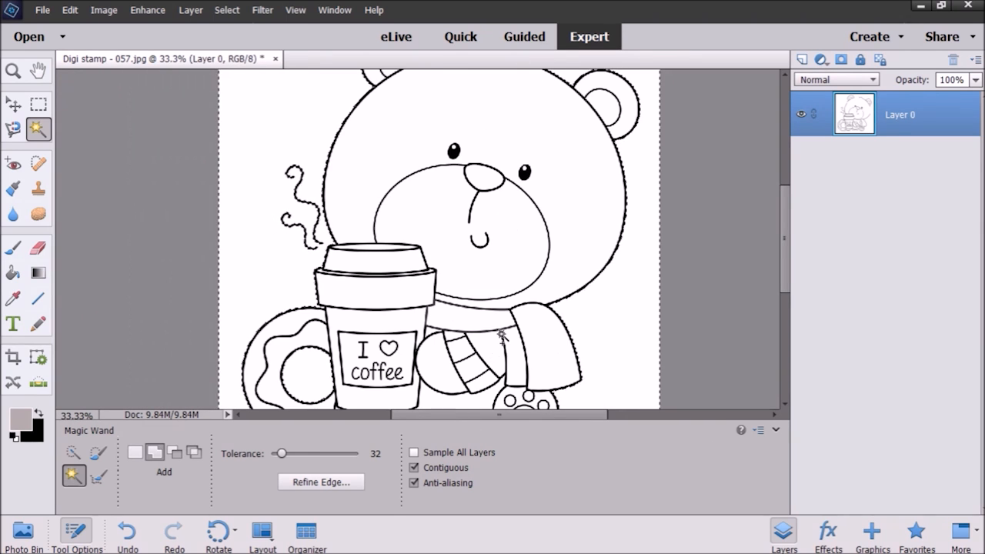
Cut the selected white background out of the bear image onto its own new layer.
right_click(608, 345)
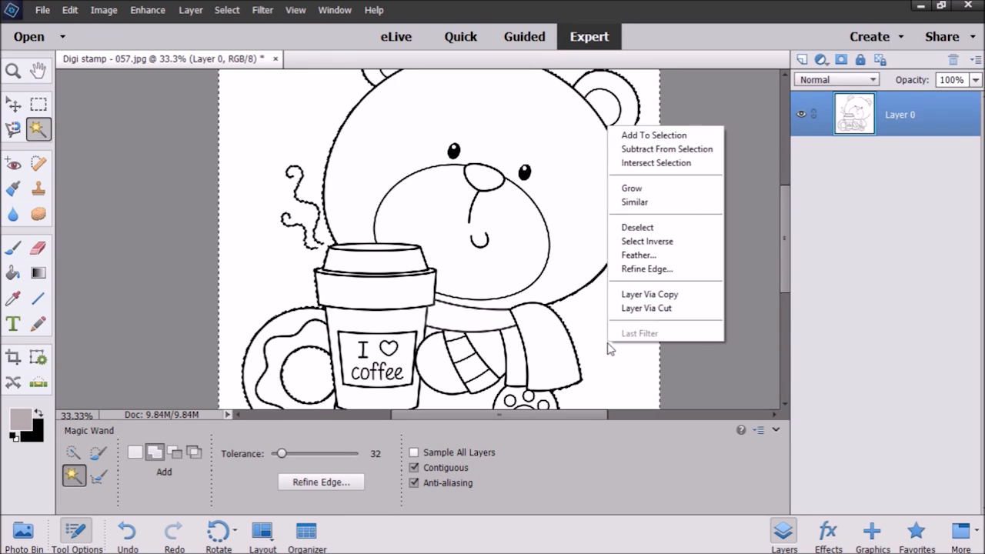
left_click(645, 309)
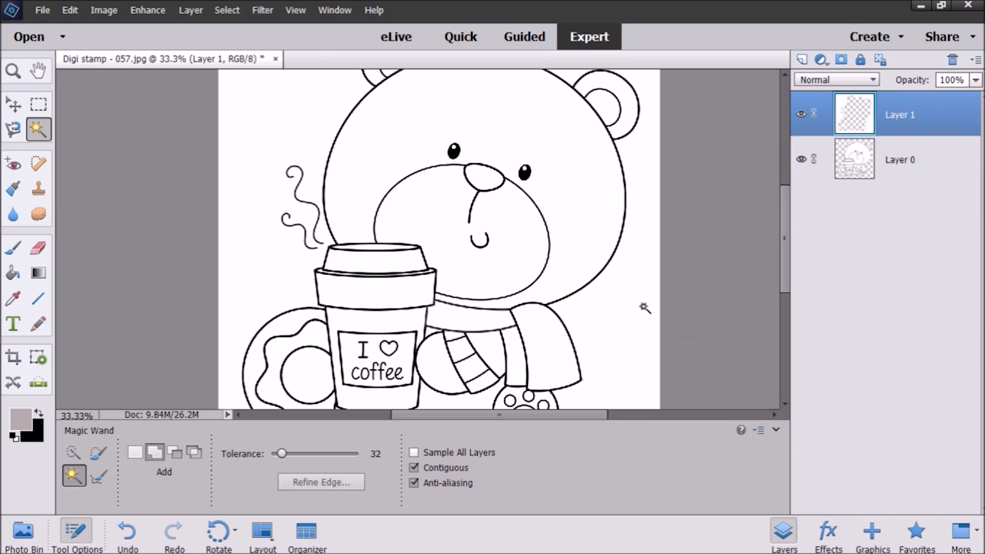
Delete the layer holding the cut-out white background, keeping only the bear layer.
left_click(902, 164)
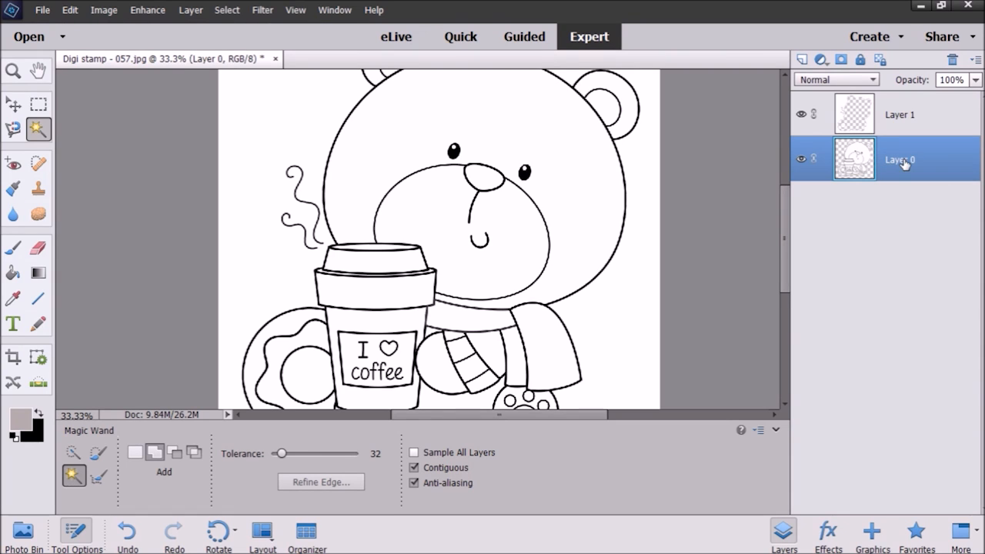
left_click(919, 113)
right_click(920, 114)
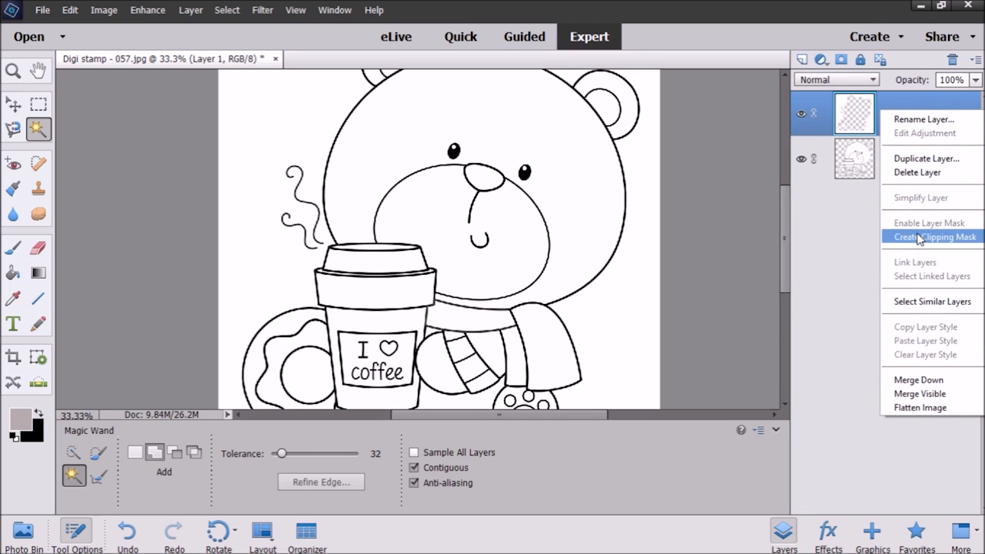
left_click(916, 172)
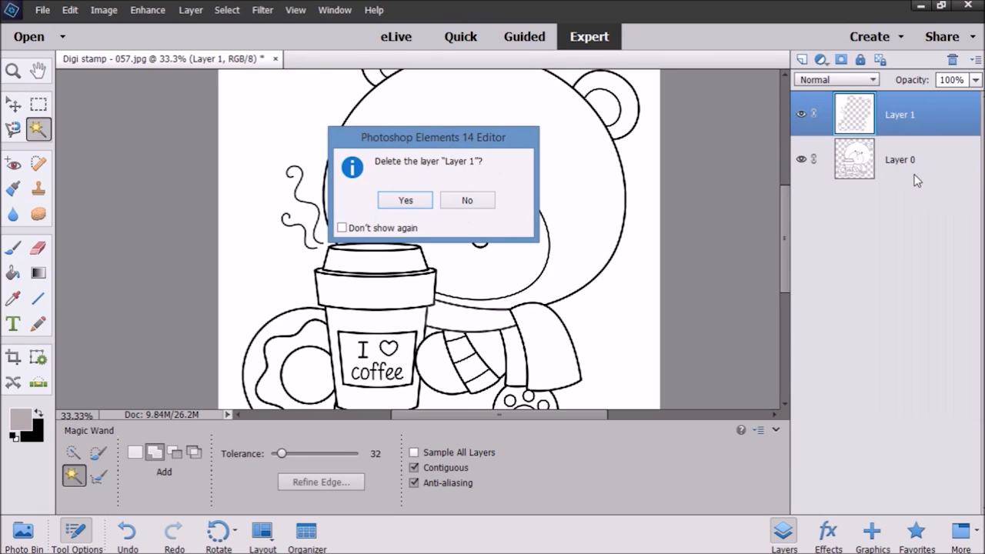
left_click(410, 202)
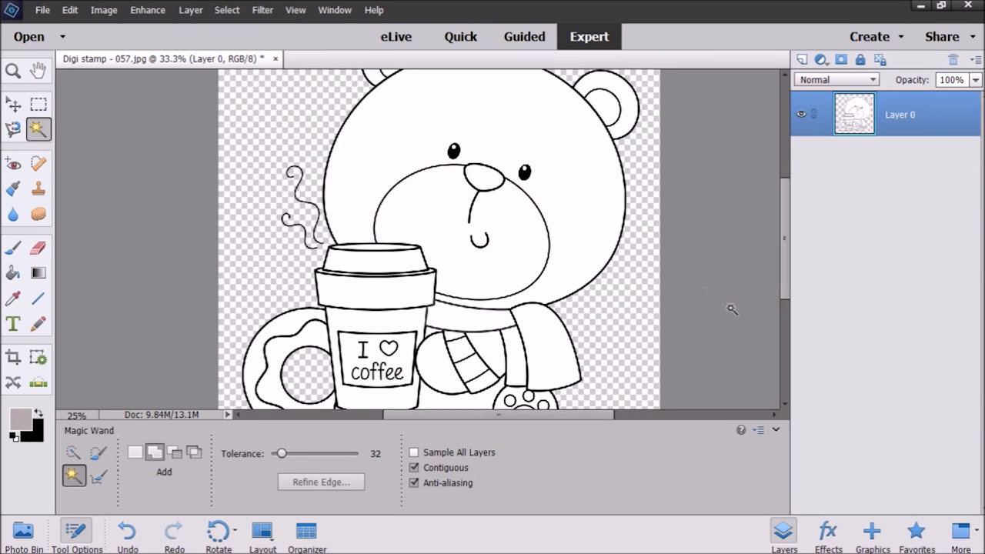
key("ctrl+minus")
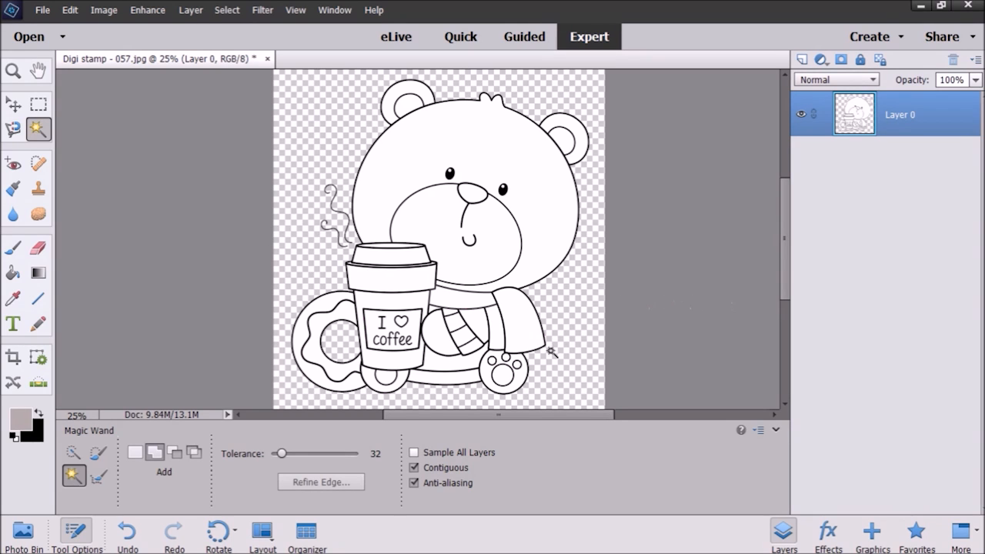
Save the bear as a PNG copy named Coffe & Donut Bear PNG with smallest compression and no interlacing, and close the original without saving.
left_click(42, 10)
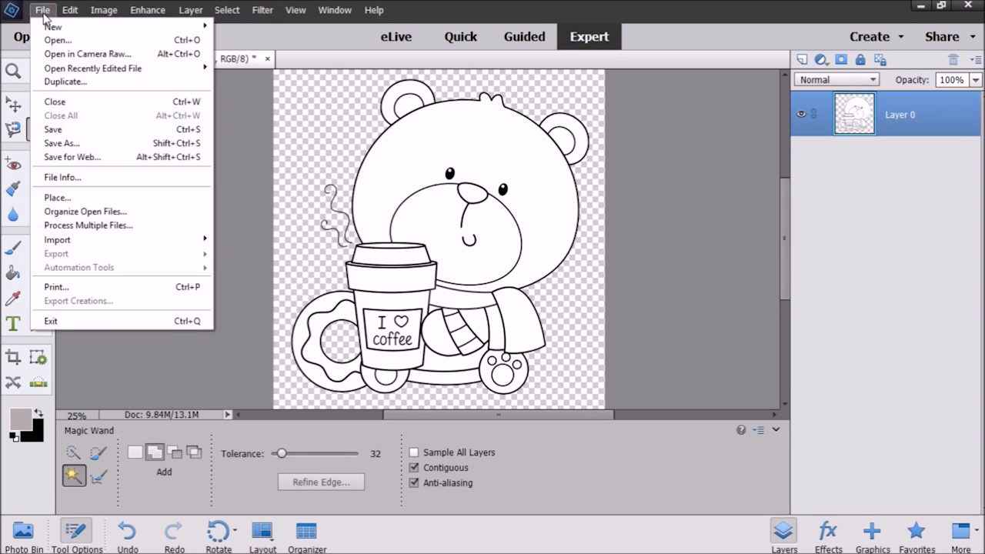
left_click(66, 144)
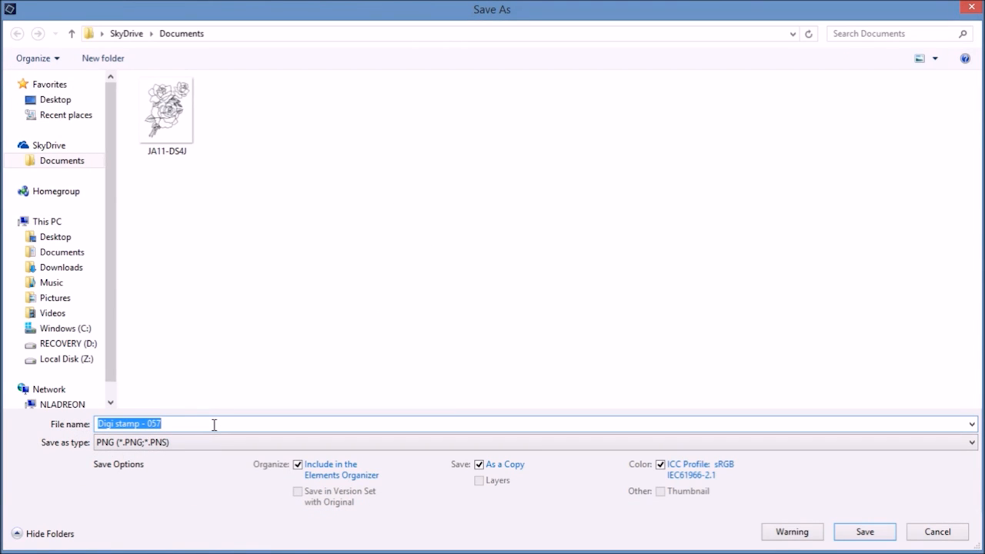
left_click(199, 443)
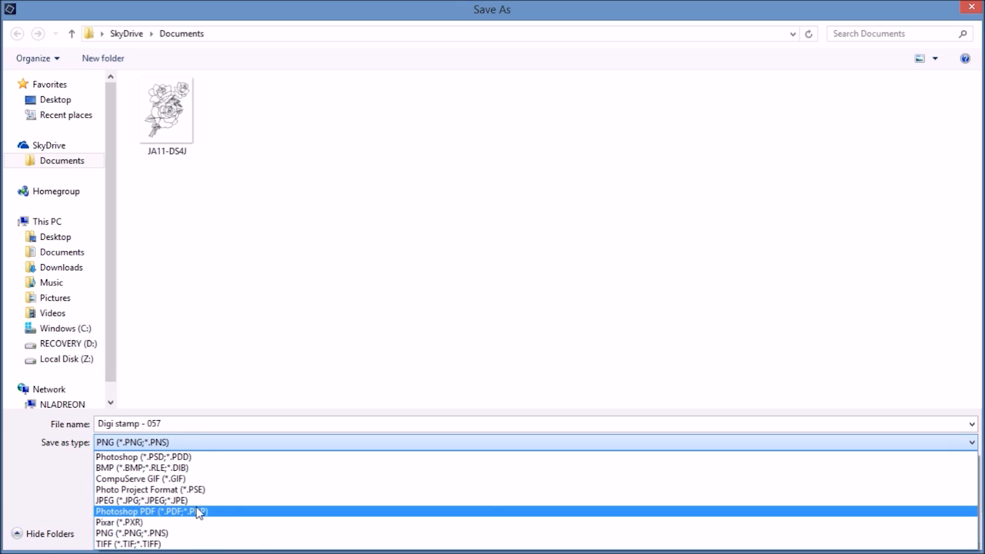
left_click(121, 532)
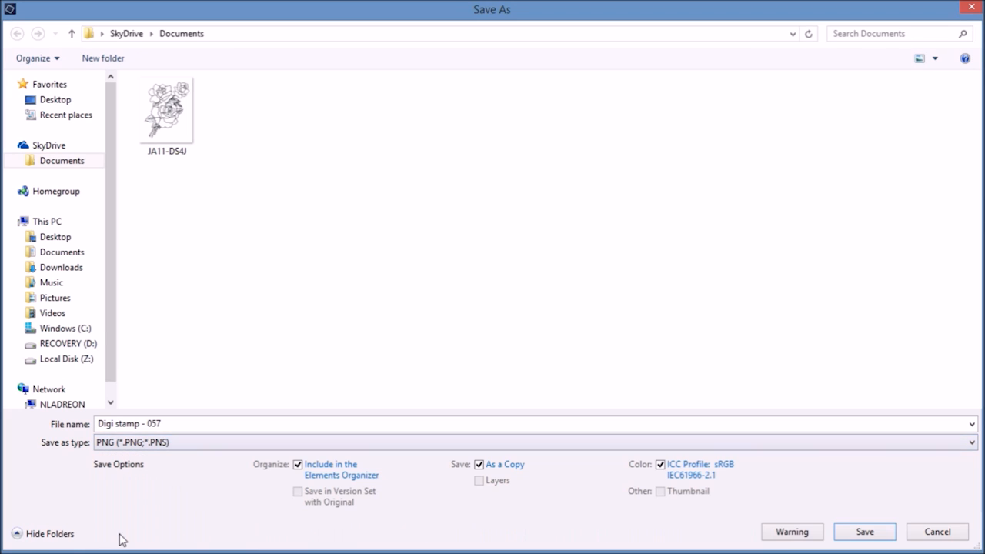
left_click(191, 424)
key("BackSpace")
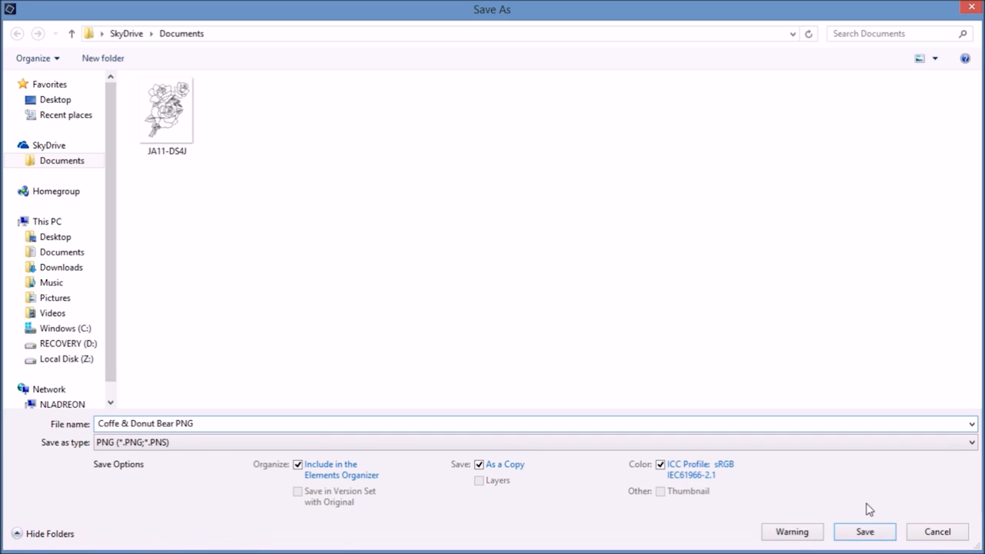
left_click(865, 530)
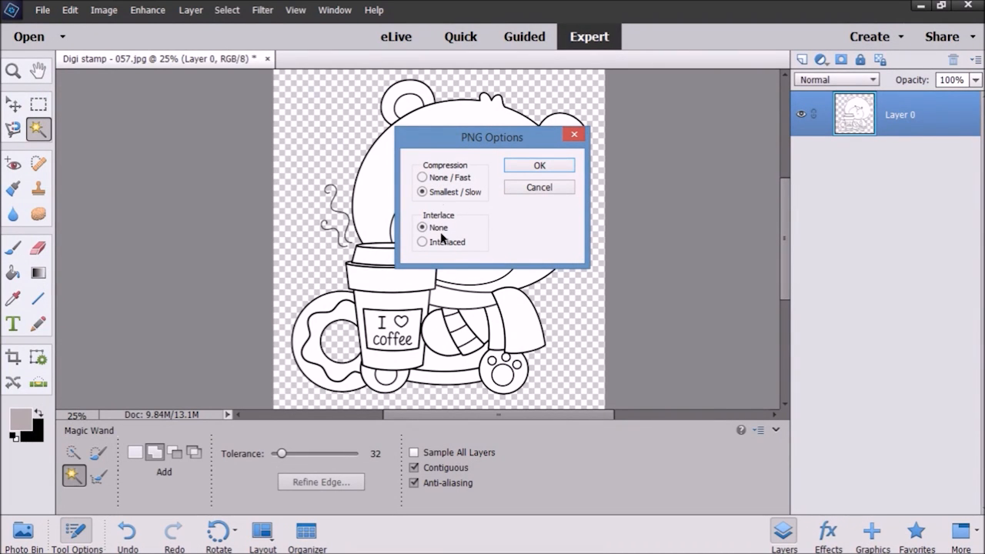
left_click(531, 166)
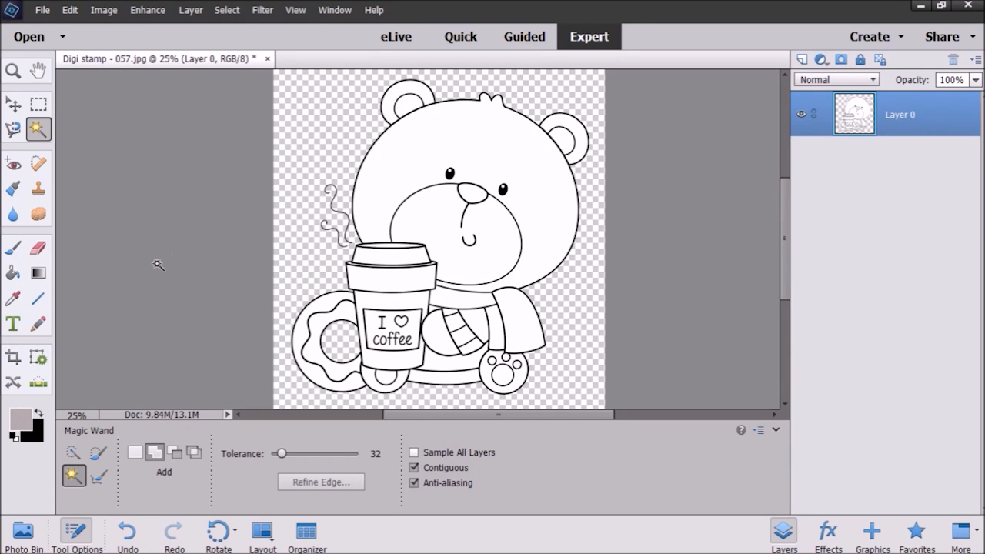
left_click(267, 59)
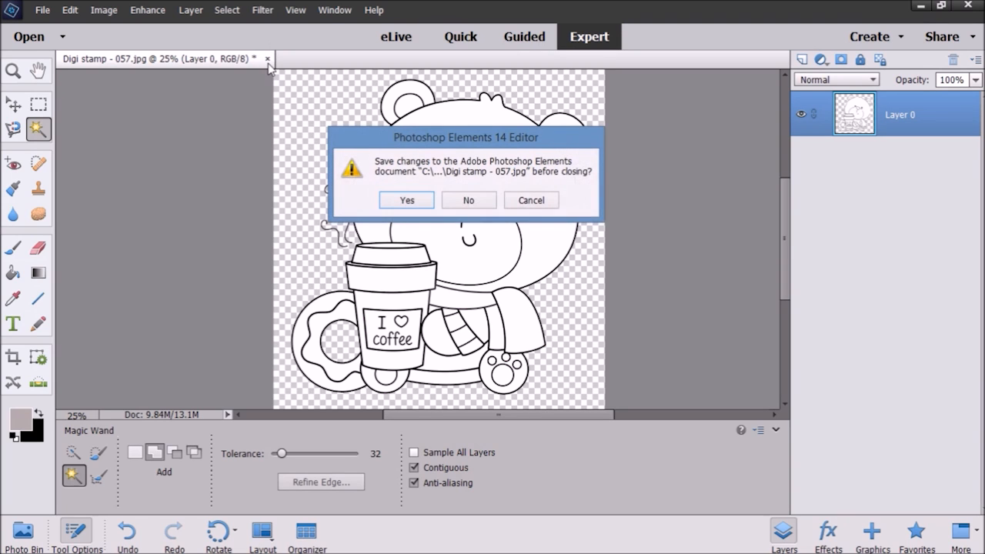
left_click(483, 197)
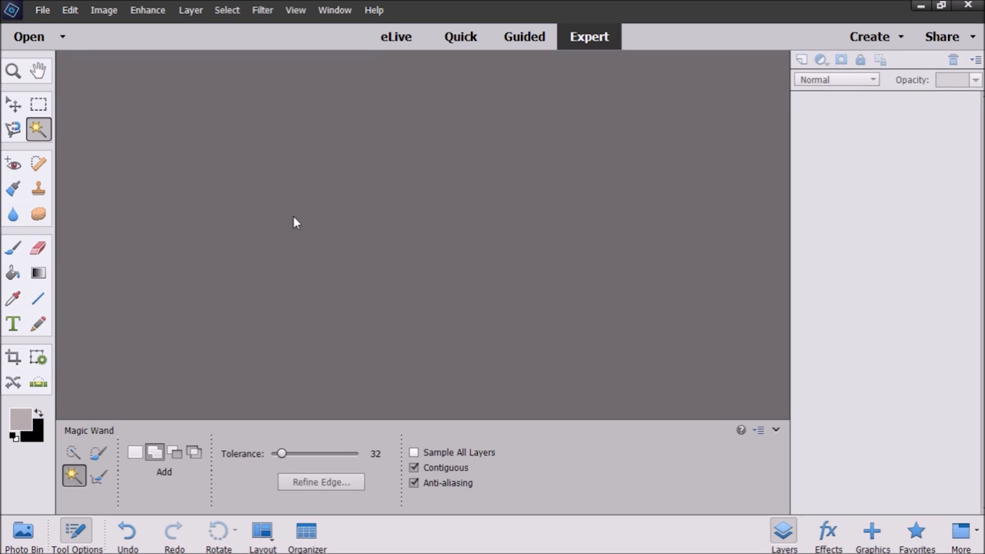
Create a new document from the 4.25 in X 5.5 in preset at 300 pixels/inch with white background contents.
key("ctrl+n")
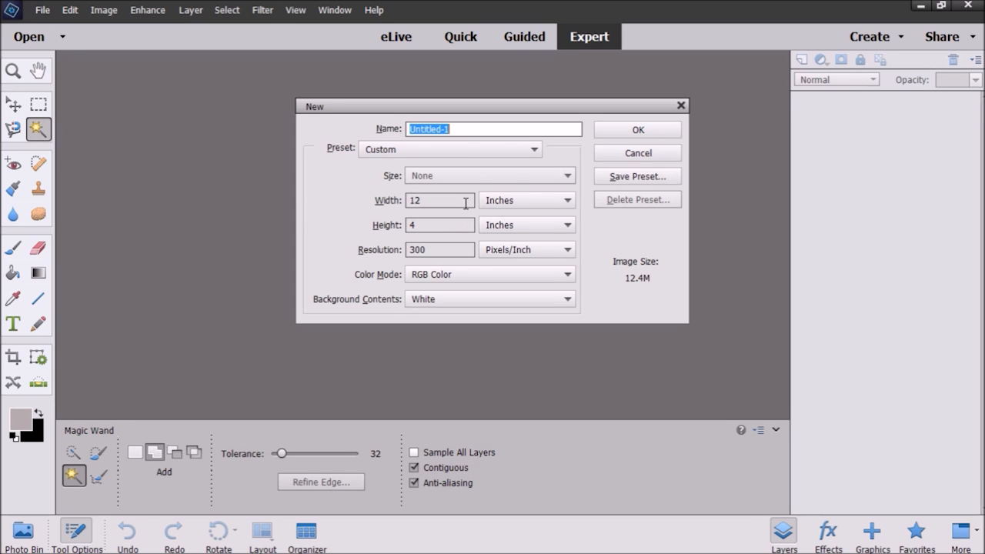
left_click(466, 150)
left_click(452, 199)
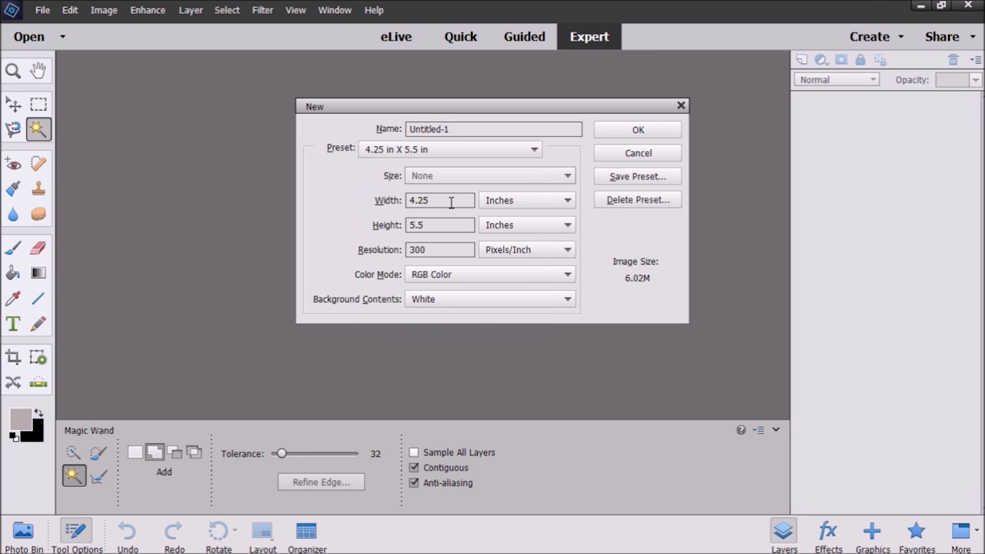
left_click(649, 132)
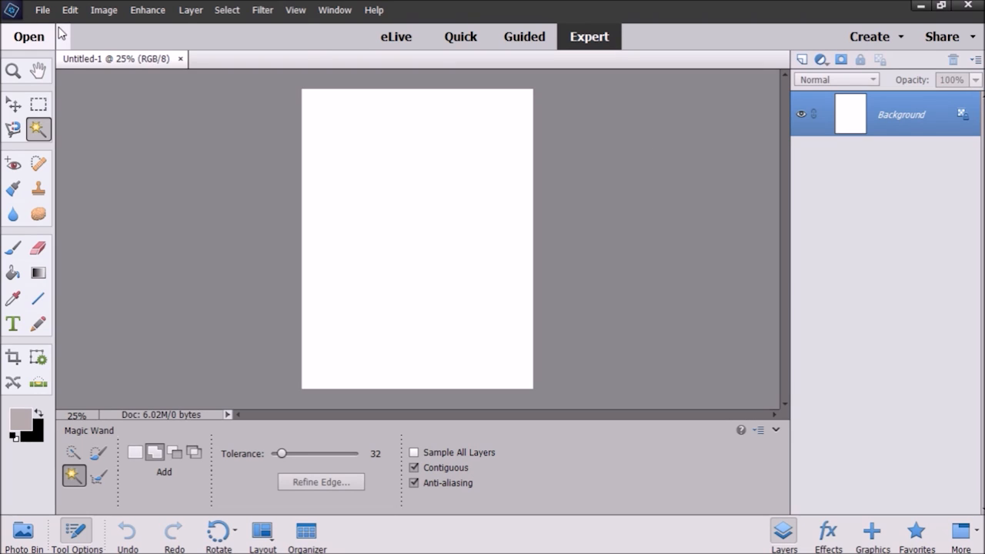
Place the Coffe & Donut Bear PNG file into the new card document at its default size.
left_click(43, 10)
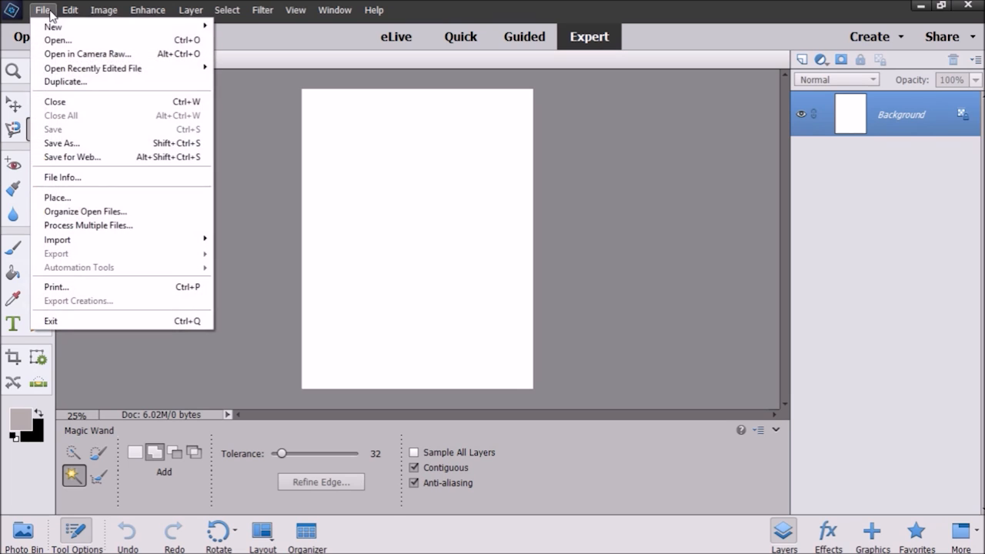
left_click(46, 202)
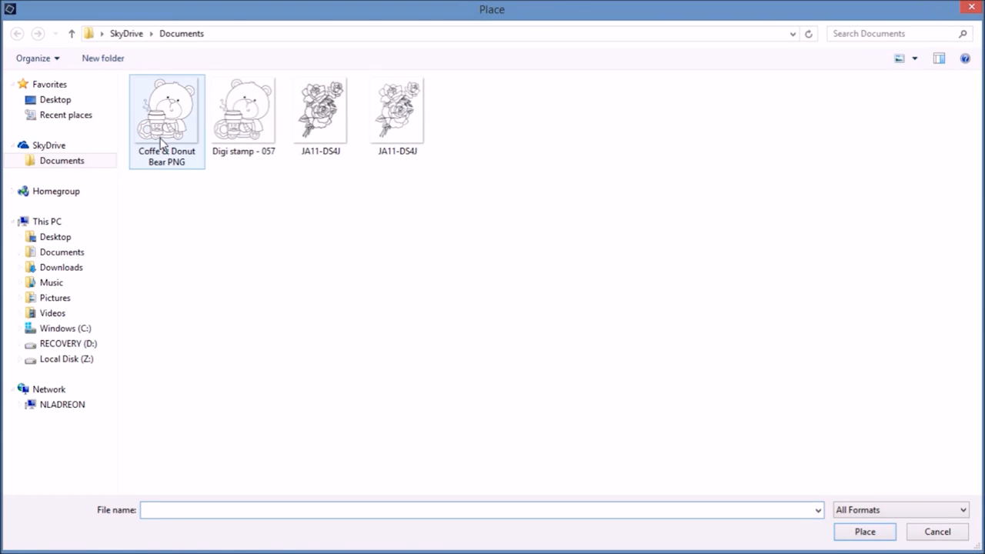
left_click(163, 143)
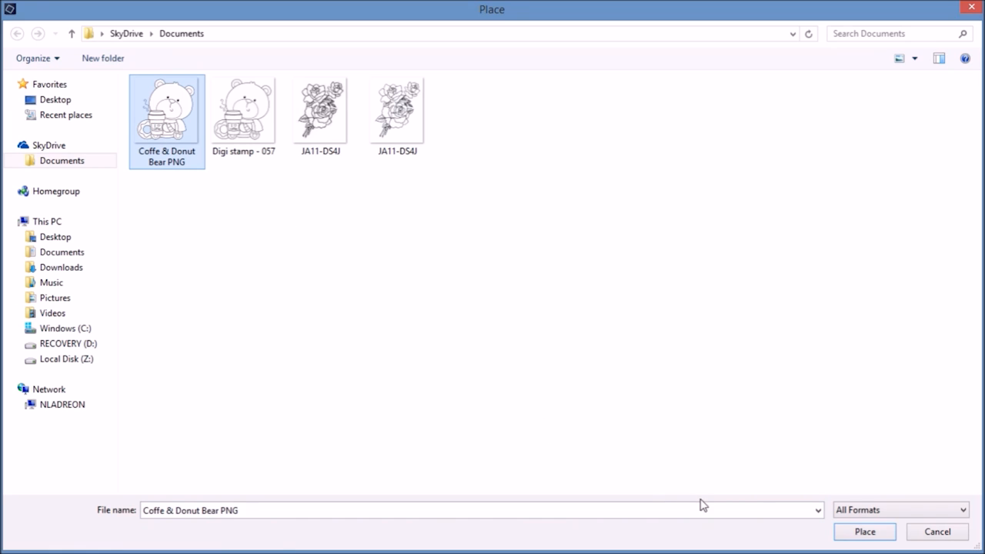
left_click(847, 537)
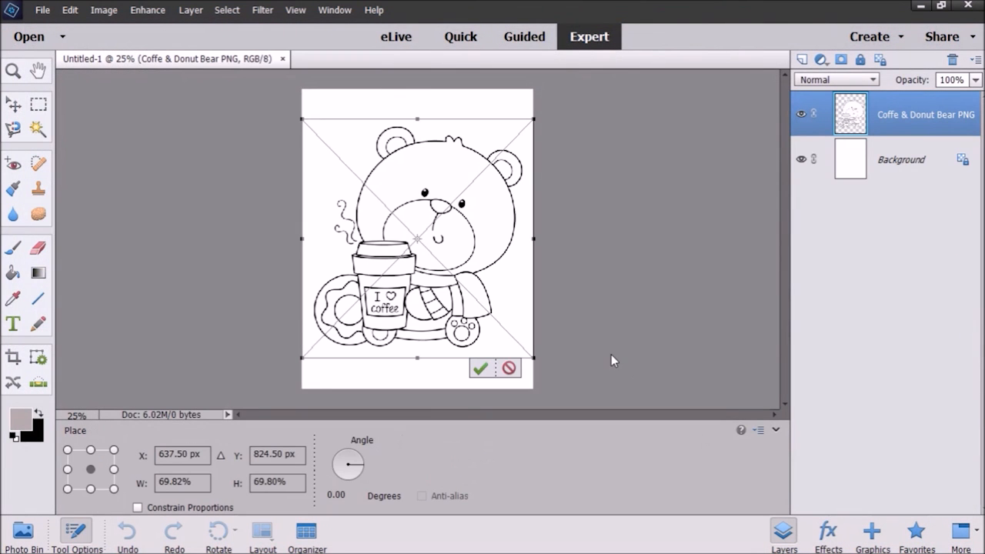
left_click(480, 368)
key("w")
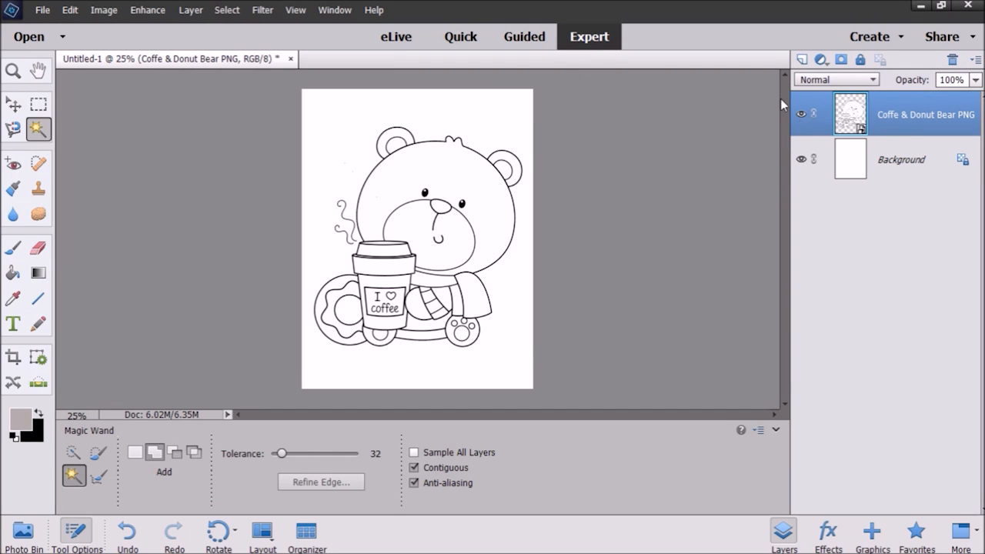
left_click(484, 169)
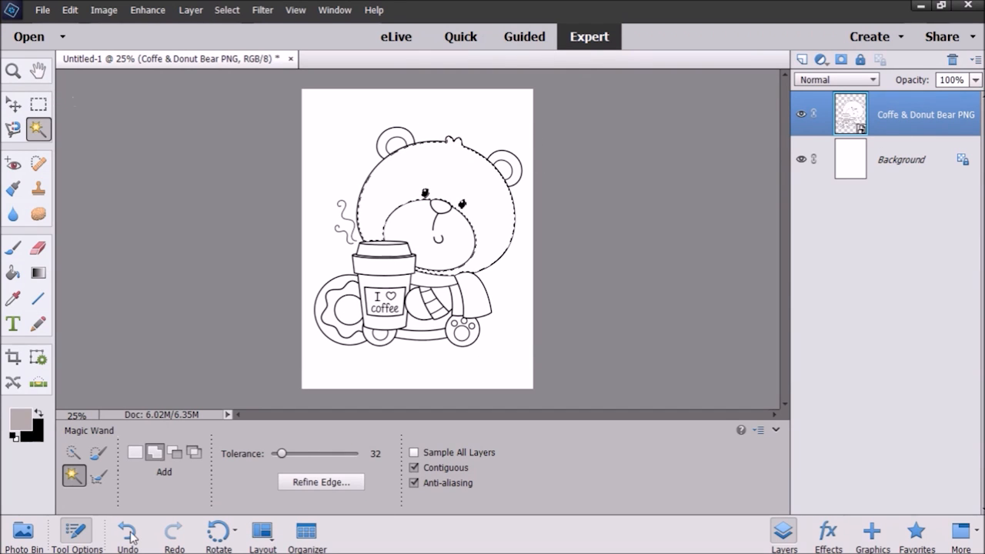
key("ctrl+z")
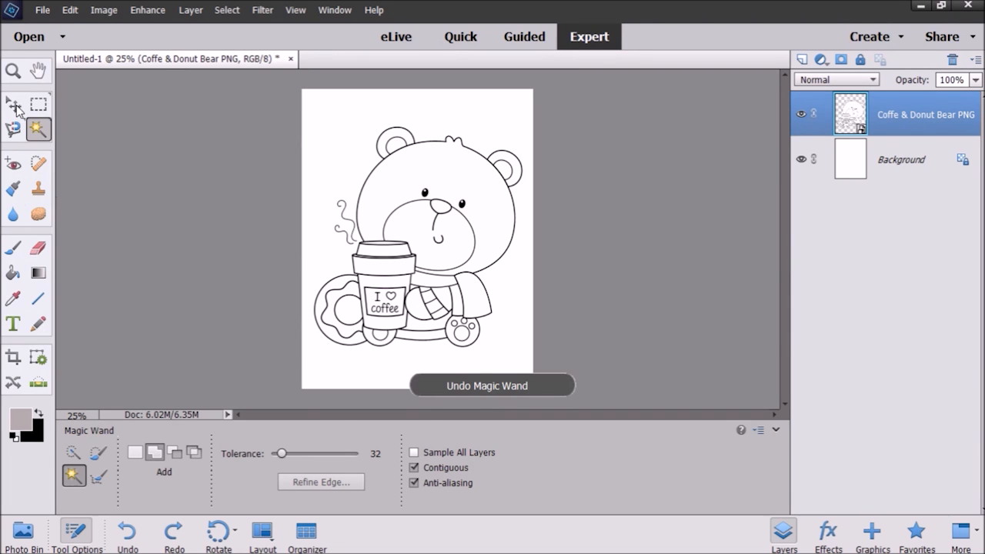
Scale the placed bear down proportionally to about 77.5%, keeping its lower-left corner in place.
left_click(15, 106)
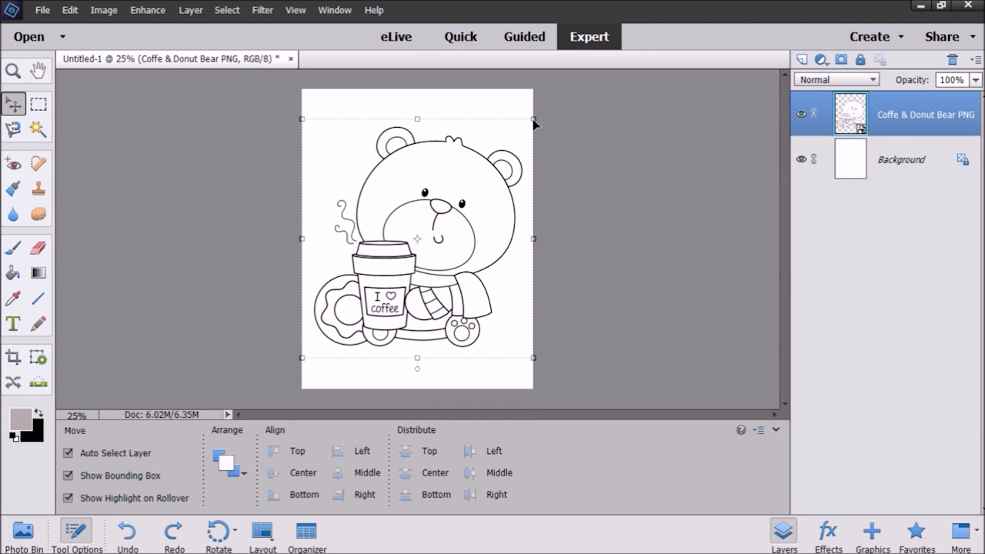
left_click_drag(534, 119, 476, 169)
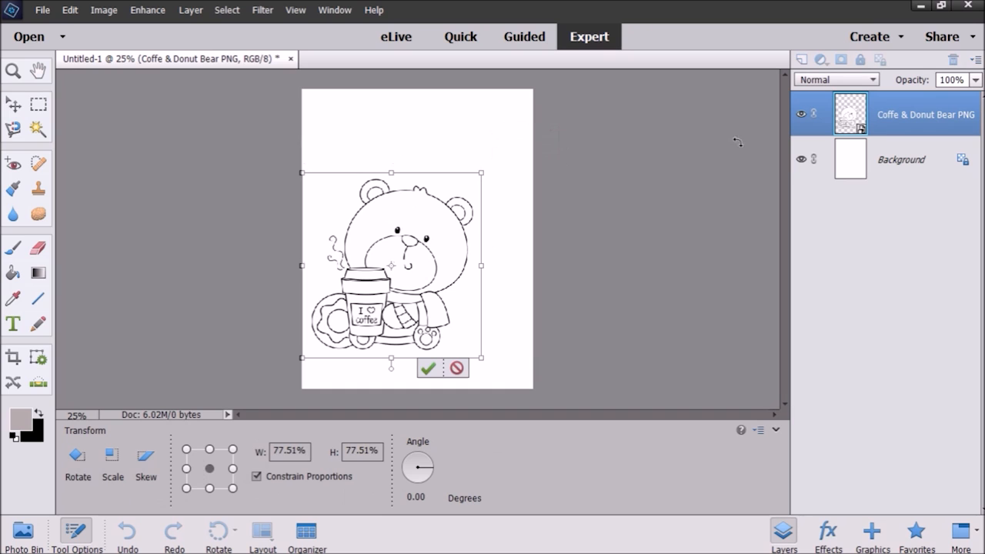
left_click(428, 368)
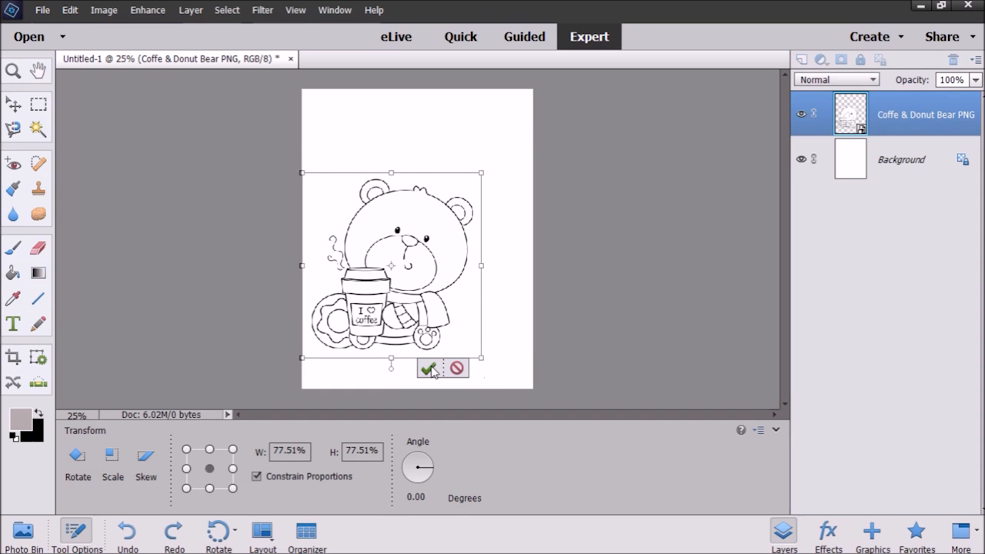
Duplicate the bear layer and move the copy to the right so it partly overlaps the original bear.
right_click(897, 124)
left_click(896, 154)
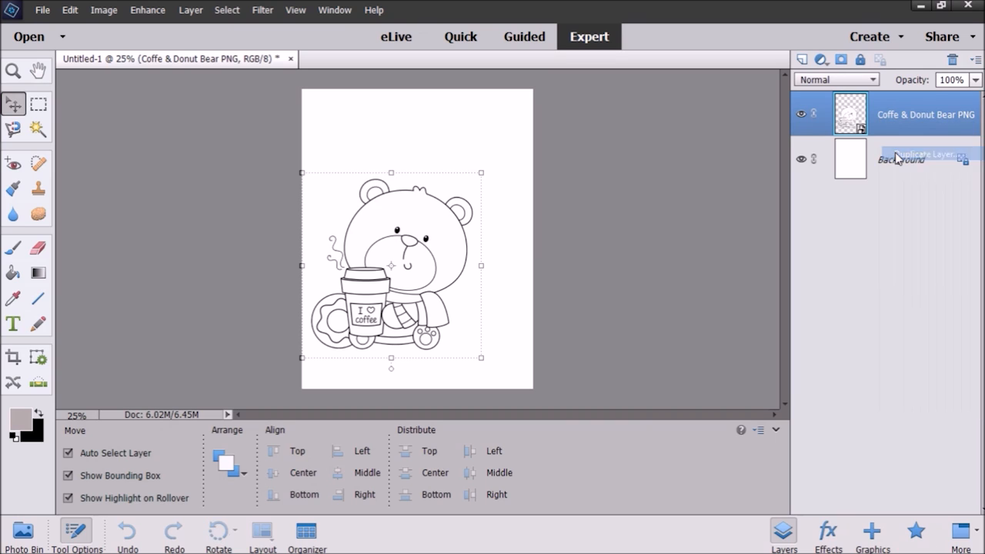
key("Return")
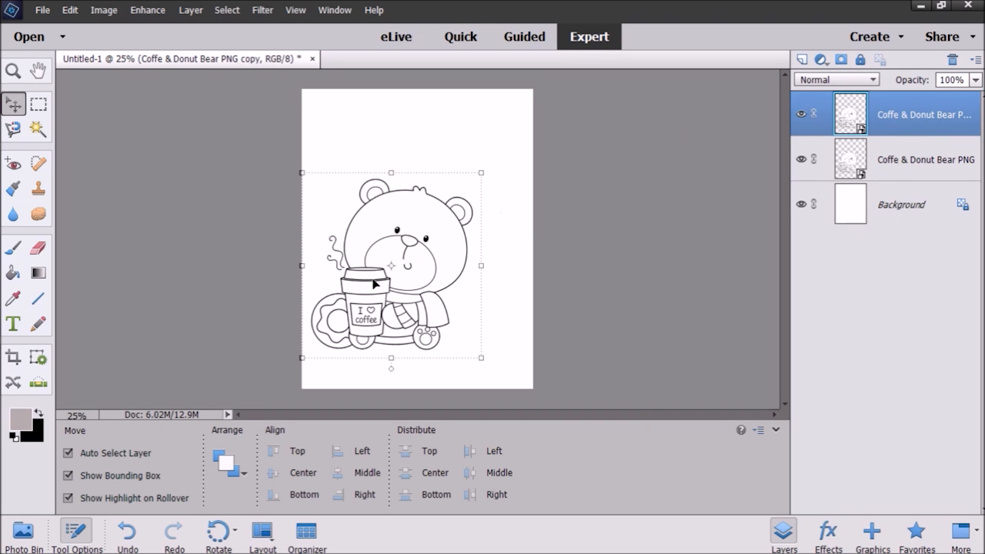
left_click_drag(413, 276, 499, 278)
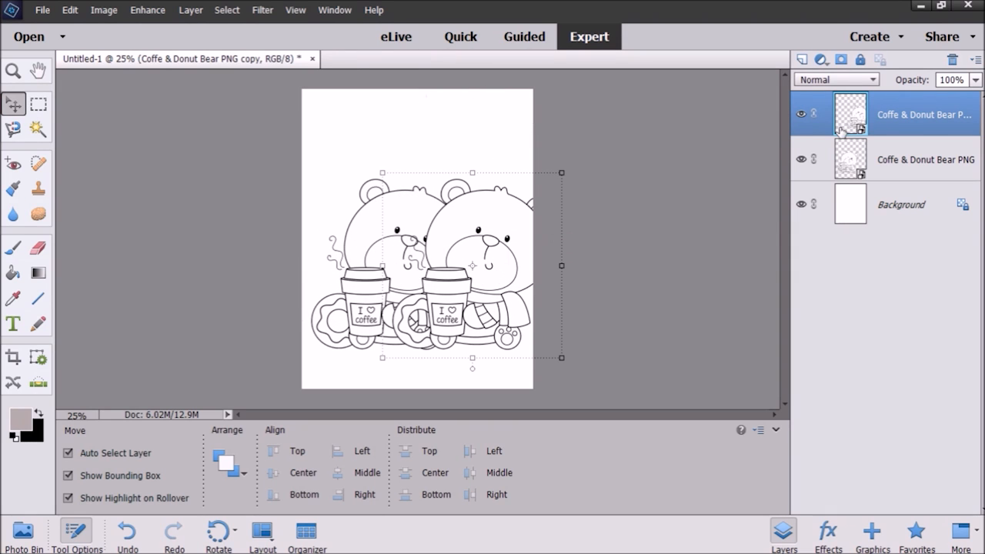
Bring the original bear layer above its copy and shift the original sideways to test how it overlaps the bear behind.
left_click_drag(957, 172, 949, 97)
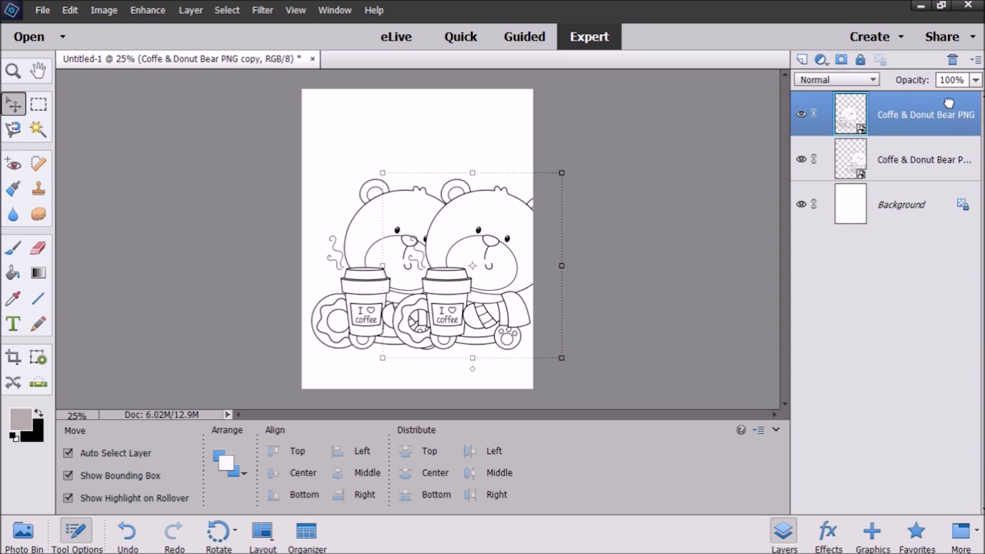
left_click_drag(426, 251, 382, 254)
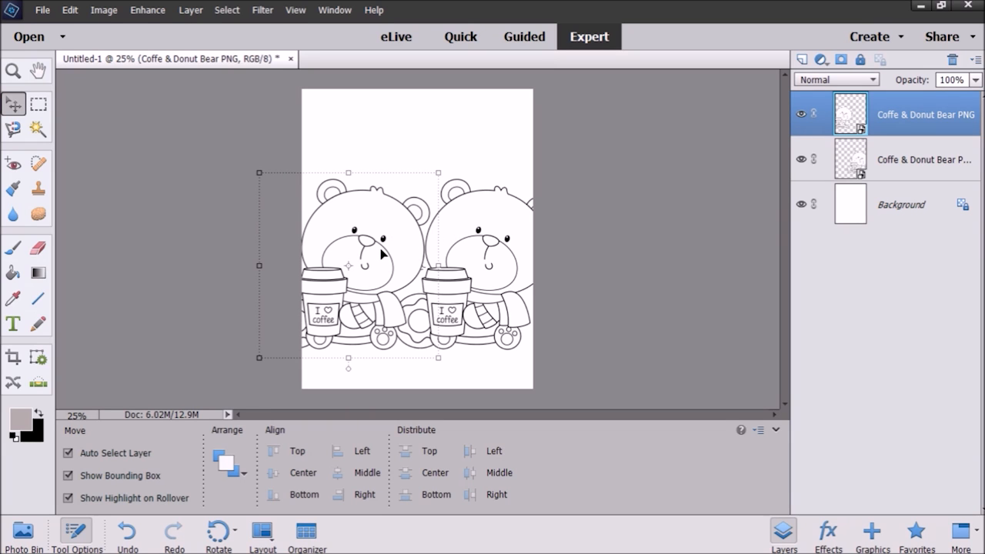
left_click_drag(387, 249, 417, 247)
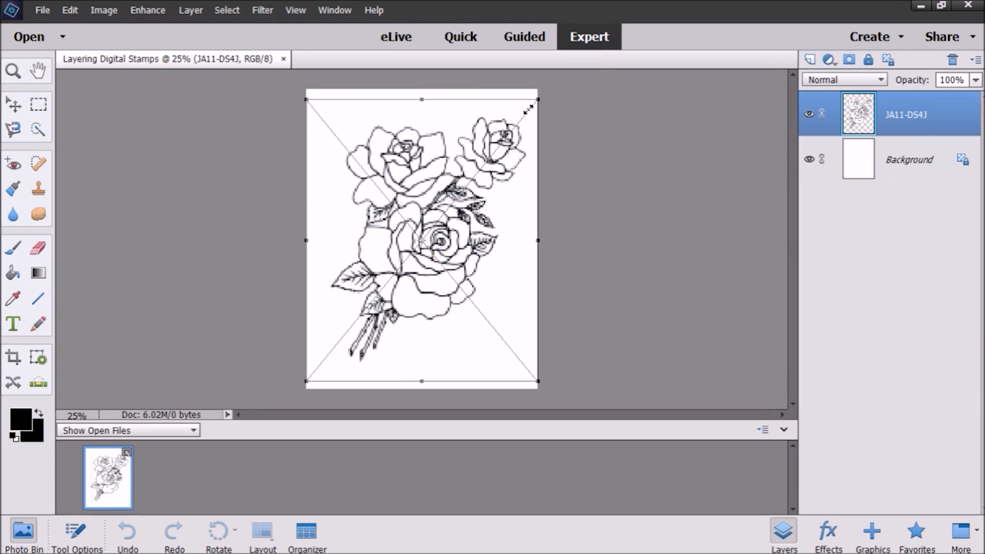
Scale the placed JA11-DS4J rose stamp down proportionally and position it running off the card's lower-left corner.
left_click_drag(529, 109, 493, 150)
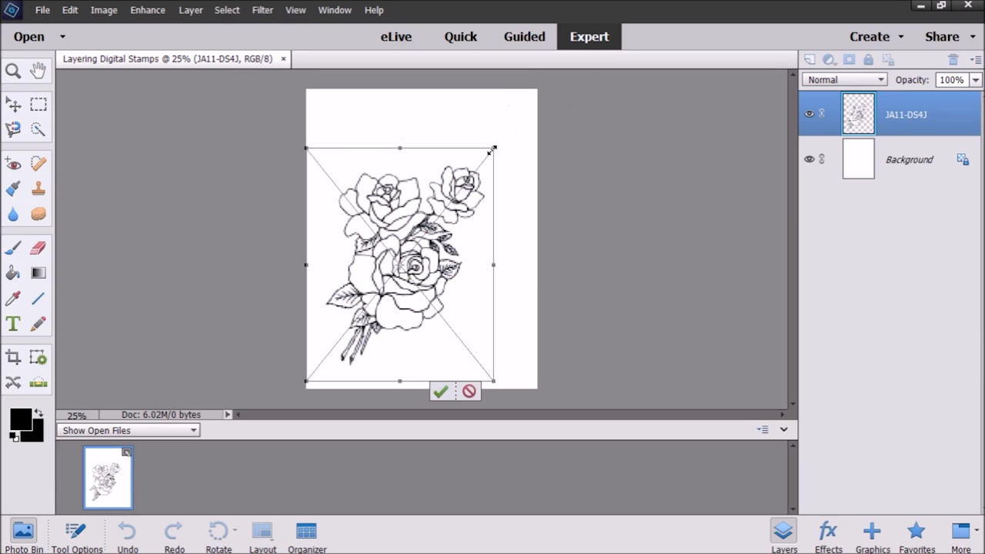
left_click_drag(441, 224, 399, 303)
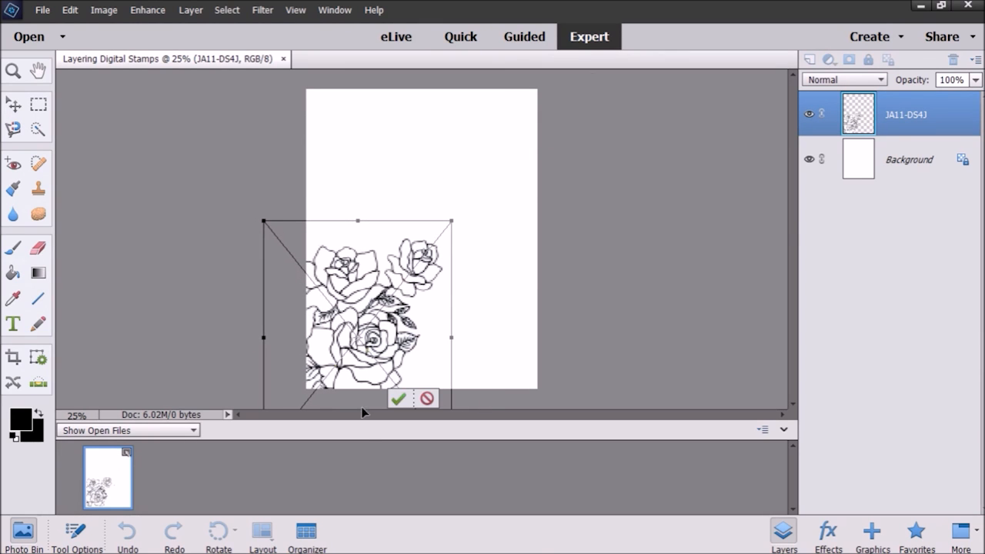
left_click(391, 401)
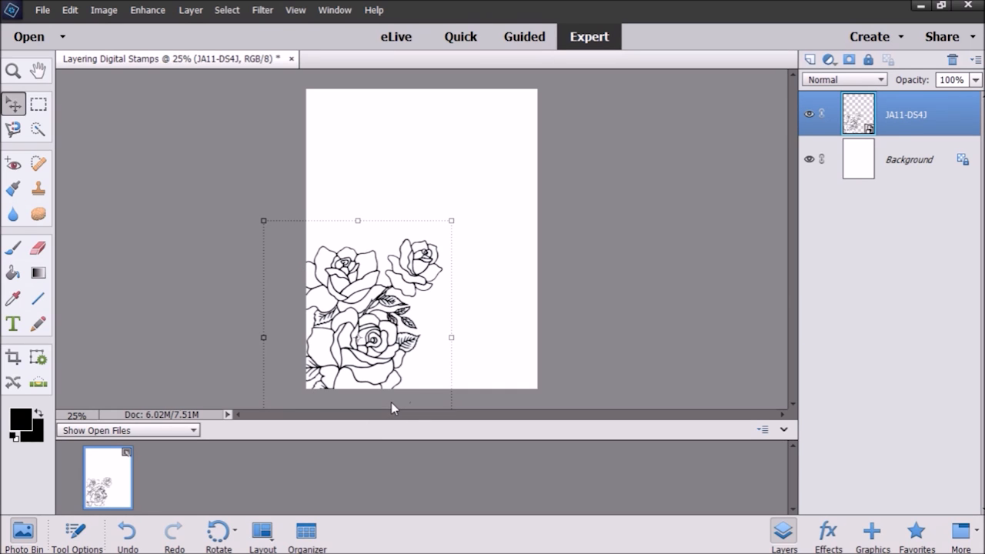
left_click(605, 319)
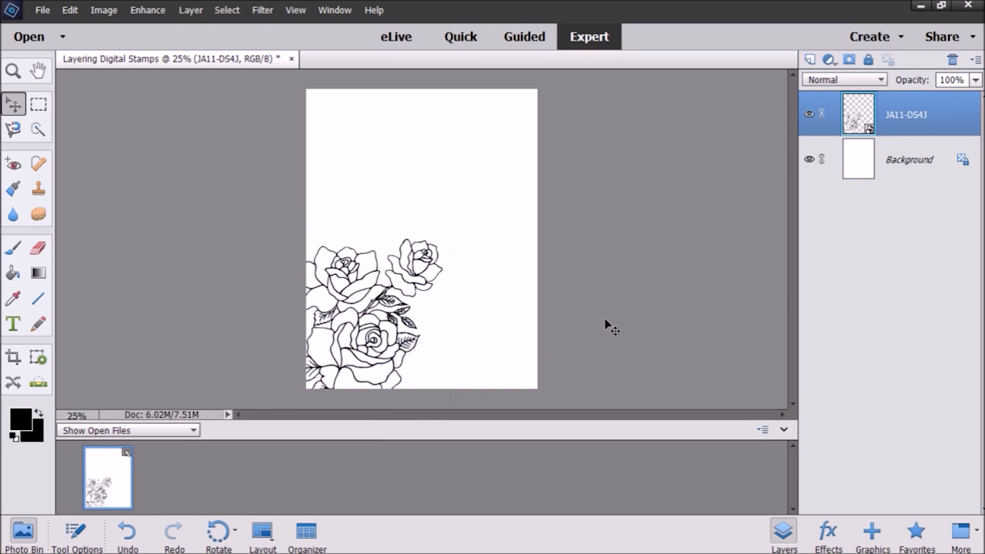
Duplicate the JA11-DS4J rose layer within the same document, keeping the suggested copy name.
right_click(909, 127)
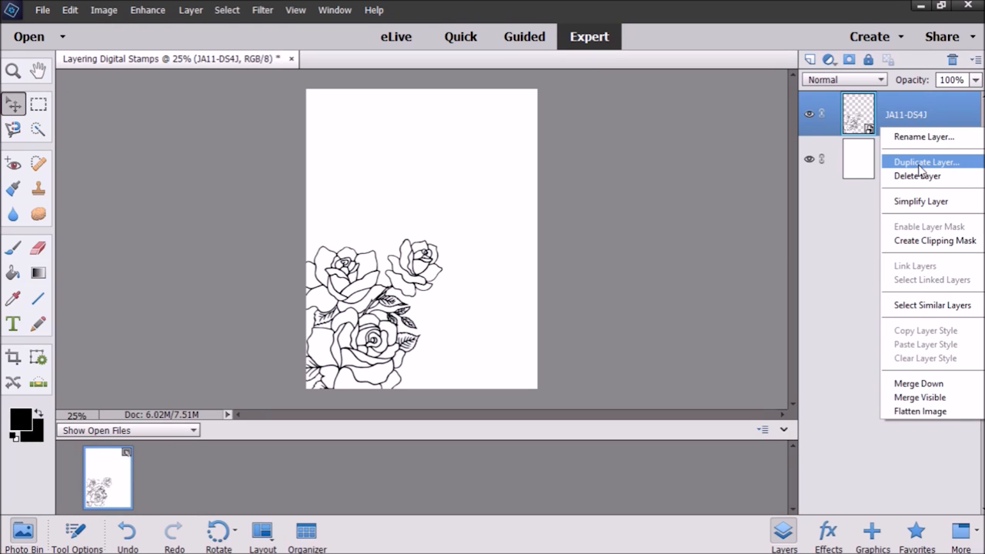
left_click(920, 163)
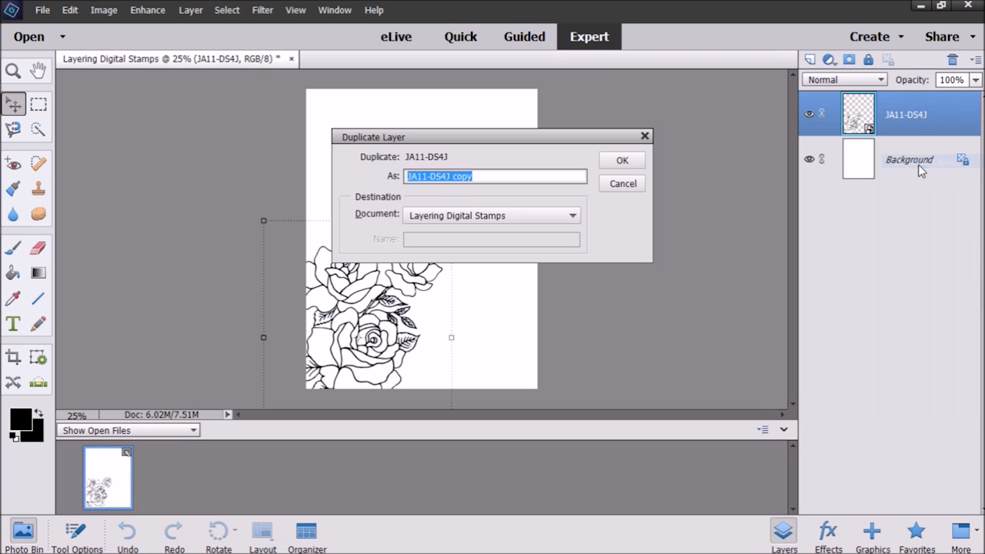
left_click(623, 161)
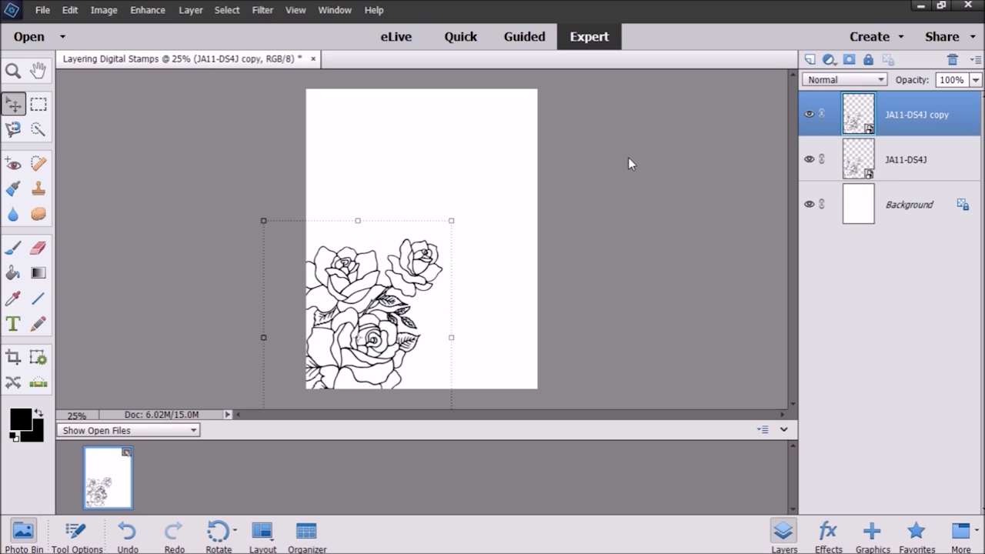
Nudge the rose layer and its copy together slightly upward on the card.
left_click_drag(437, 291, 437, 267)
left_click_drag(377, 248, 377, 239)
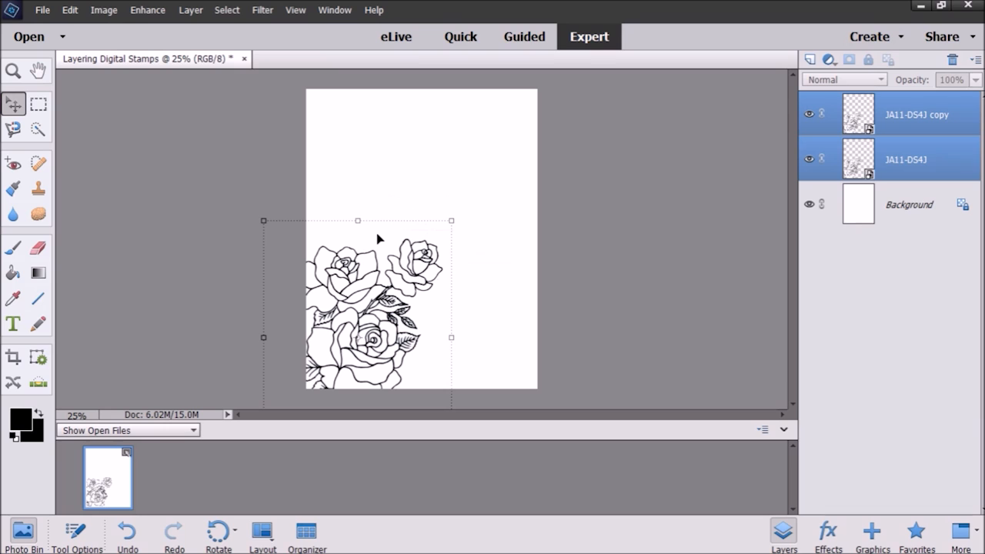
key("Up")
key("Up")
key("Up")
key("Up")
key("Up")
key("Up")
key("Up")
key("Up")
key("Up")
key("Up")
key("Up")
key("Up")
key("Up")
key("Up")
key("Up")
key("Up")
key("Up")
key("Up")
key("Up")
key("Up")
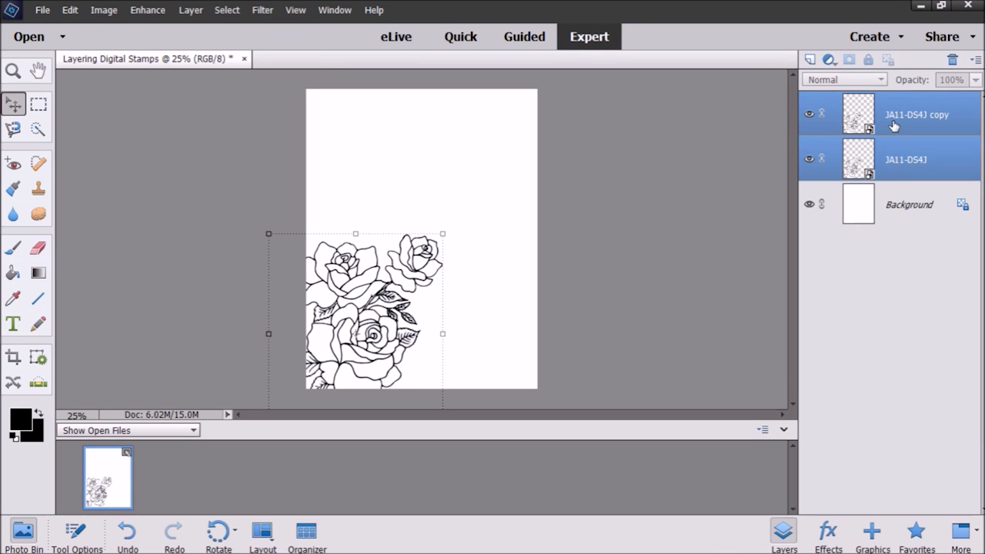
Nudge only the rose copy upward so it partly covers the original roses beneath it.
double_click(894, 123)
left_click(860, 124)
key("Up")
key("Up")
key("Up")
key("Up")
key("Up")
key("Up")
key("Up")
key("Up")
key("Up")
key("Up")
key("Up")
key("Up")
key("Up")
key("Up")
key("Up")
key("Up")
key("Up")
key("Up")
key("Up")
key("Up")
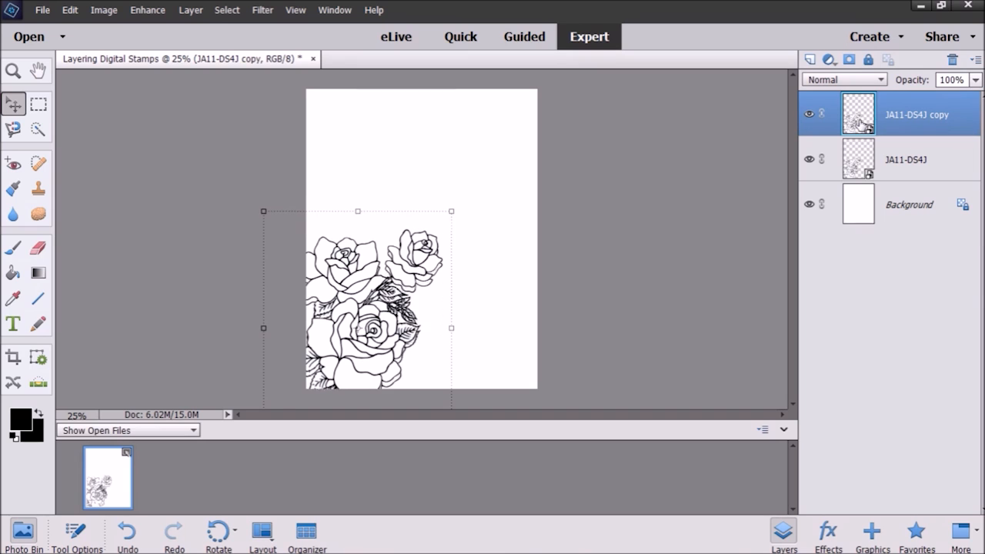
key("Up")
key("Up")
key("Up")
key("Up")
key("Up")
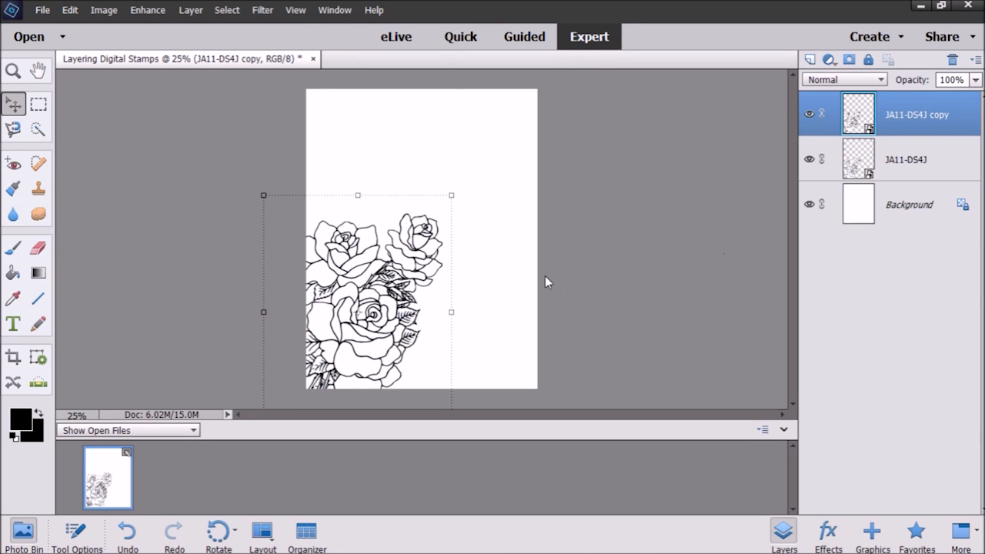
Move both rose layers together a tiny distance upward.
left_click_drag(427, 353, 475, 378)
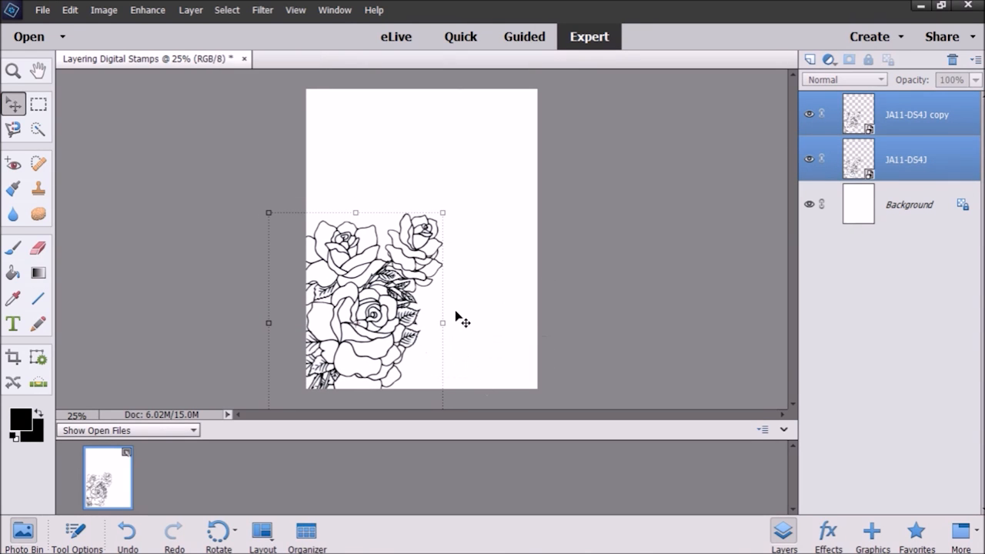
key("Up")
key("Up")
key("Up")
key("Up")
key("Up")
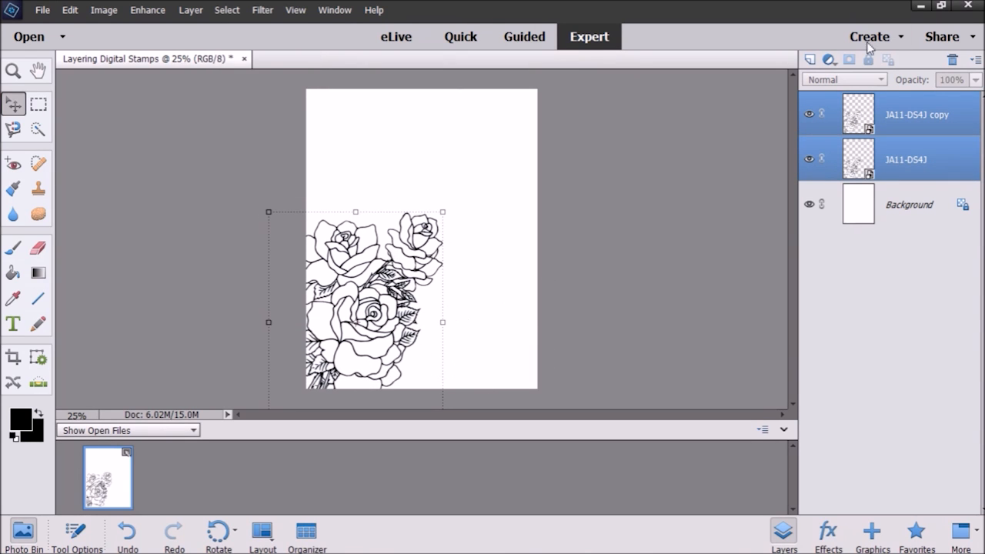
Nudge the rose copy alone further up until the original's small rose shows below the copy's small rose.
left_click(907, 108)
key("shift+Up")
key("shift+Up")
key("shift+Up")
key("shift+Up")
key("shift+Up")
key("shift+Up")
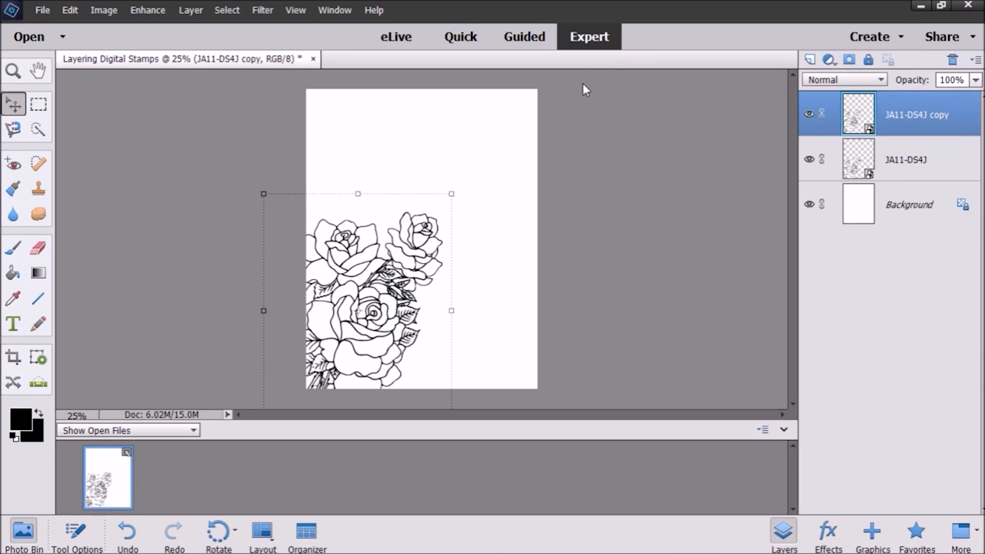
key("Up")
key("Up")
key("Up")
key("Up")
key("Up")
key("Up")
key("Up")
key("Up")
key("Up")
key("Up")
key("Up")
key("Up")
key("Up")
key("Up")
key("Up")
key("Up")
key("Up")
key("Up")
key("Up")
key("Up")
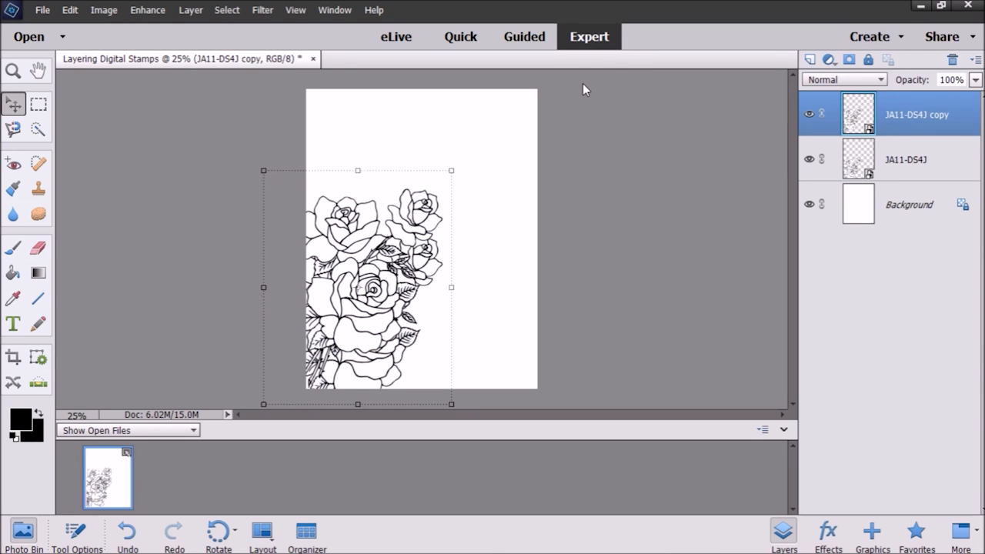
key("Up")
key("Up")
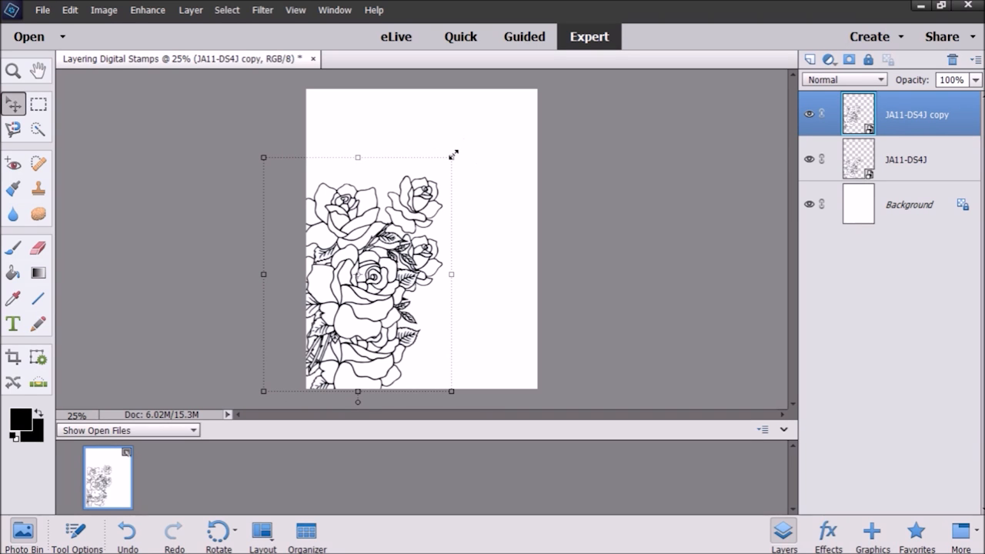
Rotate the rose copy counterclockwise to about -41.7 degrees and bring it down beside the original bouquet.
left_click_drag(454, 157, 502, 240)
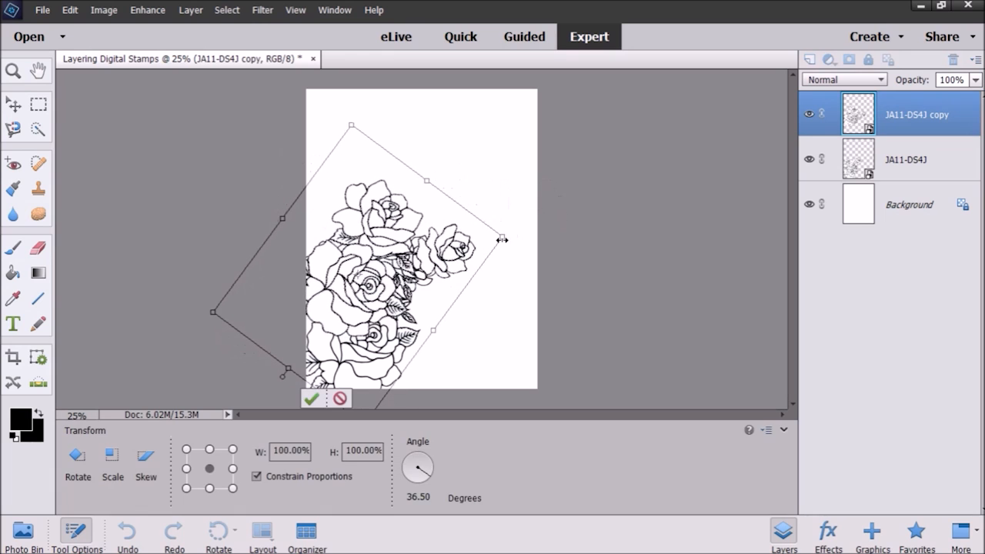
left_click_drag(375, 270, 457, 357)
left_click_drag(592, 325, 435, 206)
left_click_drag(430, 358, 444, 375)
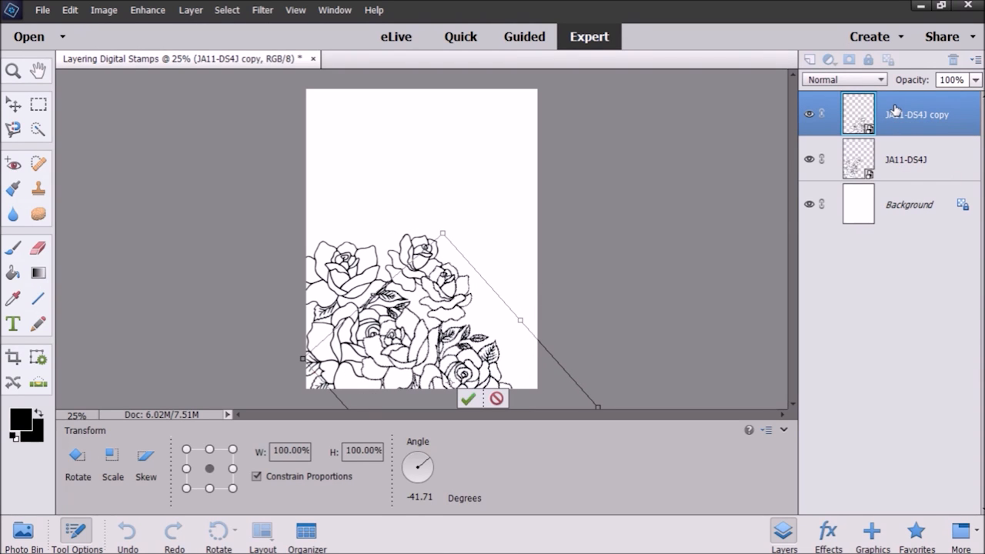
Position the rotated rose copy so it runs off the card's lower-right corner, and commit the transform.
left_click_drag(477, 354, 509, 337)
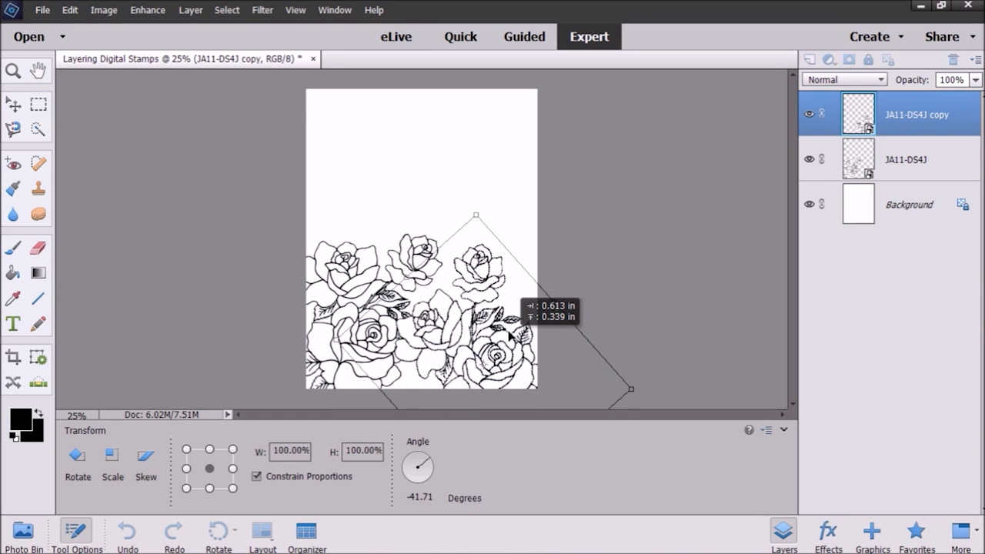
left_click_drag(509, 337, 532, 347)
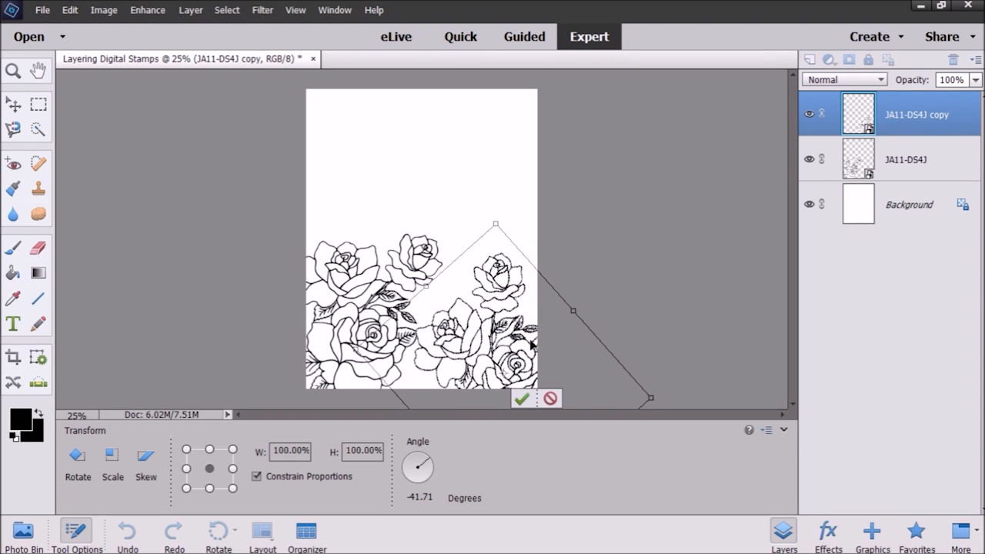
left_click(521, 404)
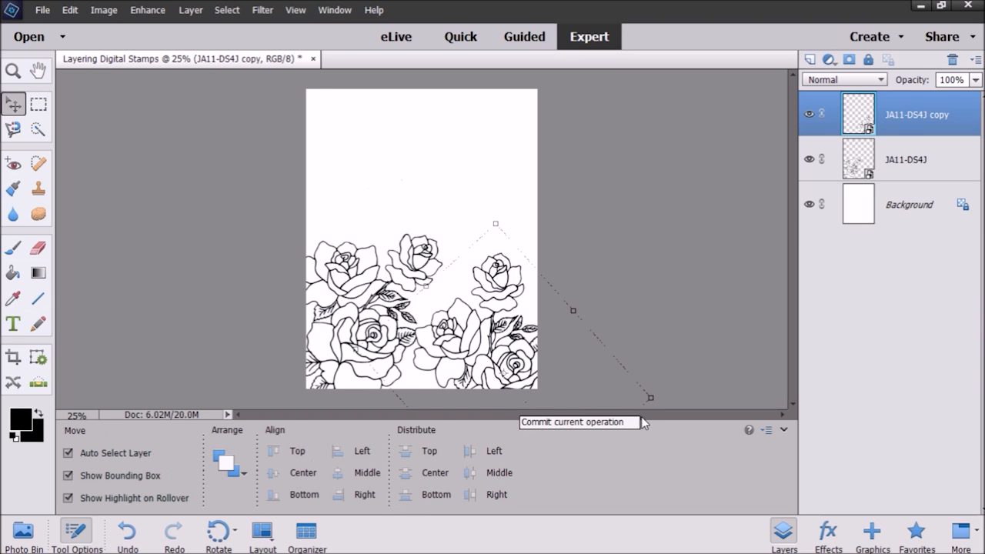
Duplicate the rotated JA11-DS4J copy layer under the suggested name.
left_click(722, 232)
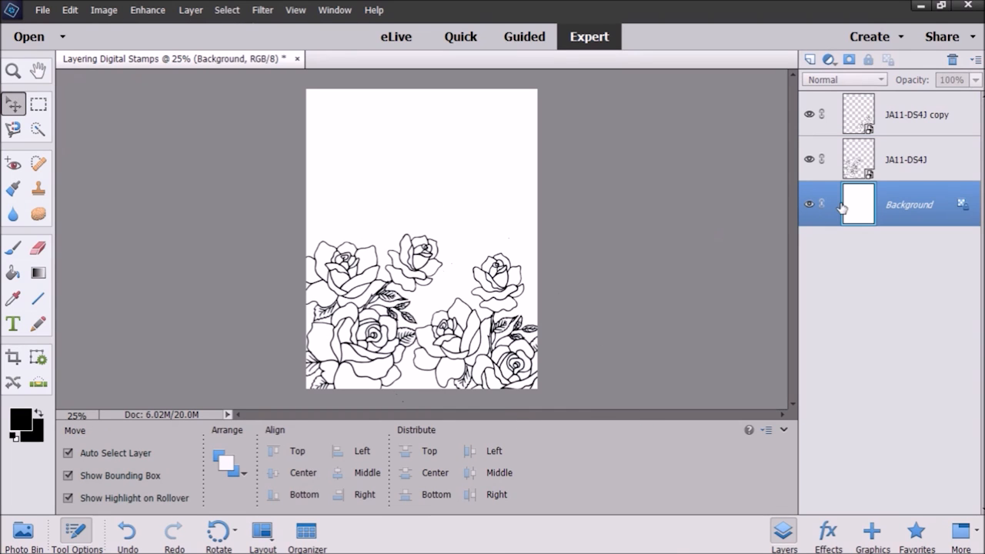
left_click(907, 123)
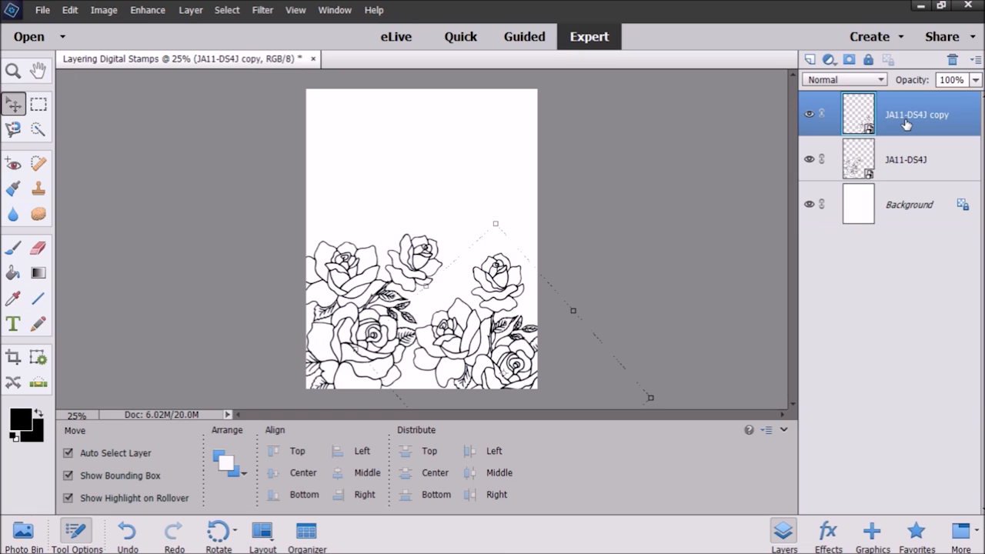
right_click(905, 123)
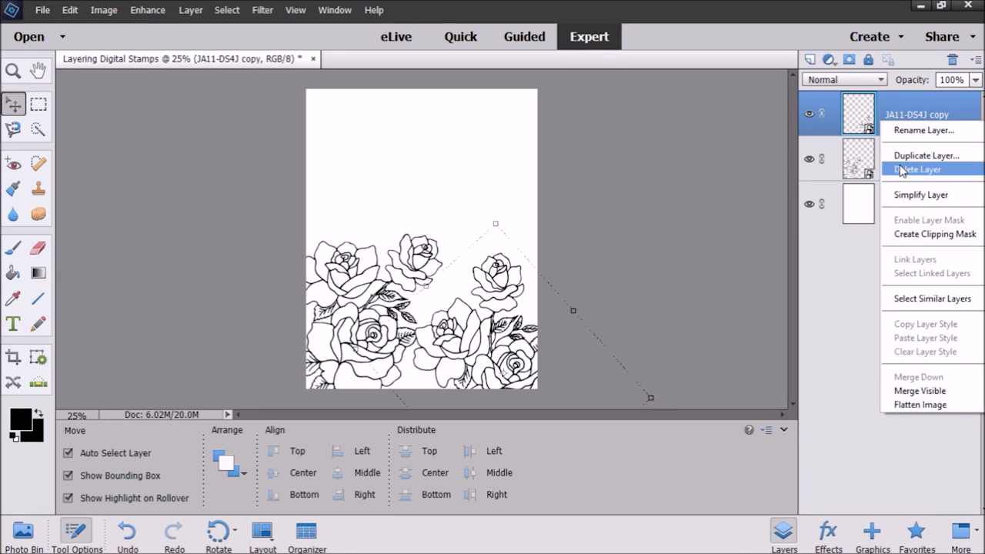
left_click(903, 156)
key("Return")
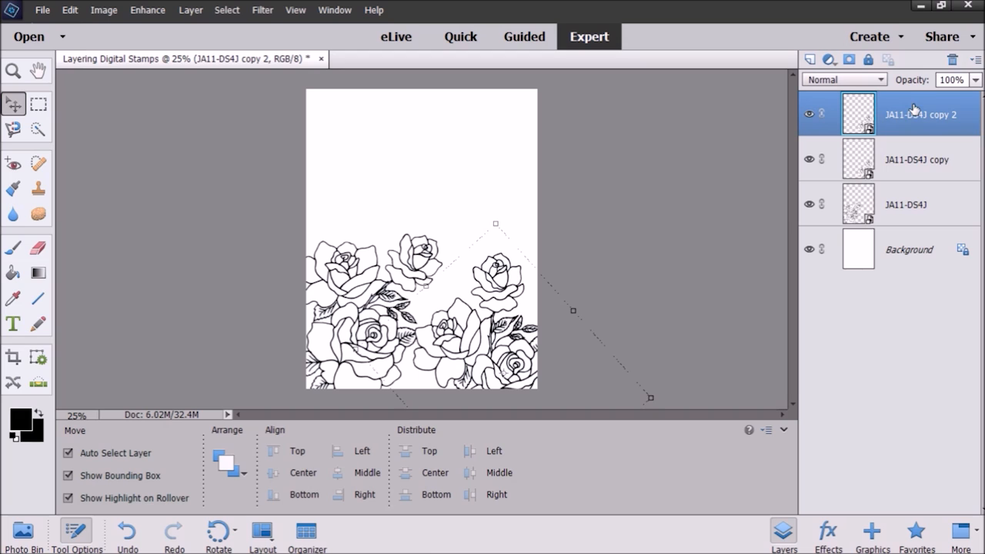
Nudge the second rose copy up and to the left so it overlaps the rotated roses beneath it.
left_click_drag(618, 392, 607, 376)
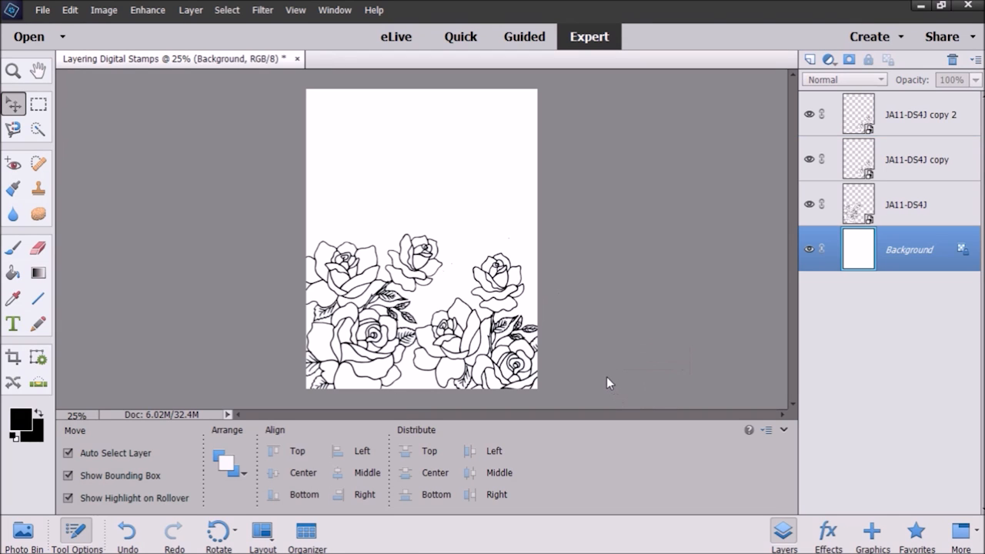
left_click(916, 133)
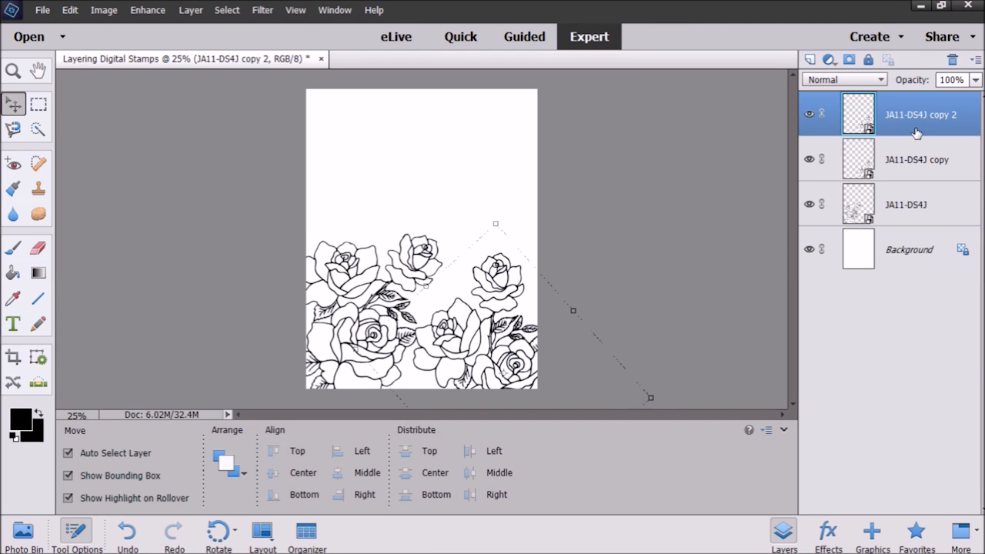
key("Up")
key("Up")
key("Up")
key("Up")
key("Up")
key("Up")
key("Up")
key("Up")
key("Up")
key("Up")
key("Left")
key("Left")
key("Left")
key("Left")
key("Left")
key("Left")
key("Left")
key("Left")
key("Left")
key("Left")
key("Left")
key("Left")
key("Left")
key("Left")
key("Left")
key("Left")
key("Left")
key("Left")
key("Left")
key("Left")
key("Left")
key("Left")
key("Left")
key("Left")
key("Left")
key("Left")
key("Left")
key("Left")
key("Left")
key("Left")
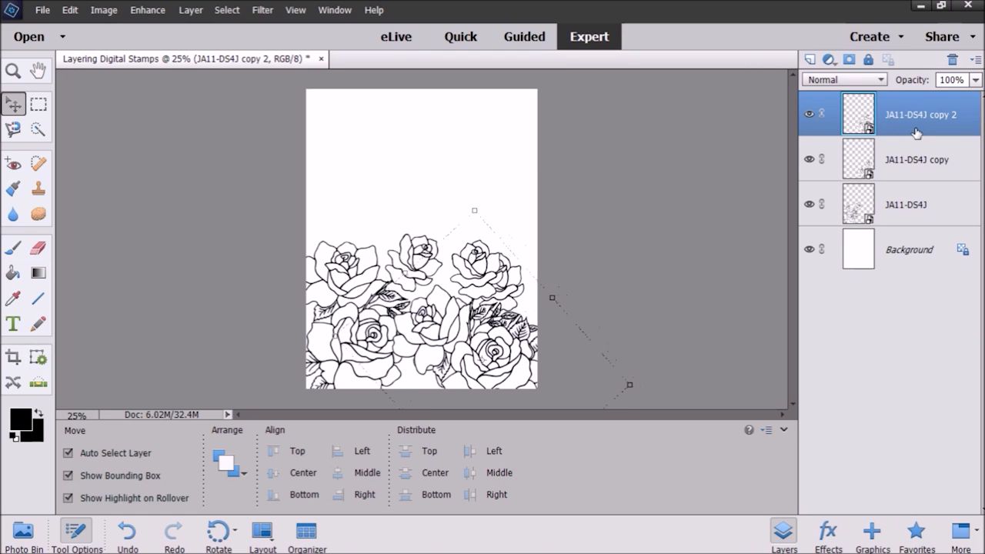
Nudge the second rose copy further left so it overlaps the roses in the middle of the card.
key("Left")
key("Left")
key("Left")
key("Left")
key("Left")
key("Left")
key("Left")
key("Left")
key("Left")
key("Left")
key("Left")
key("Left")
key("Left")
key("Left")
key("Left")
key("Left")
key("Left")
key("Left")
key("Left")
key("Left")
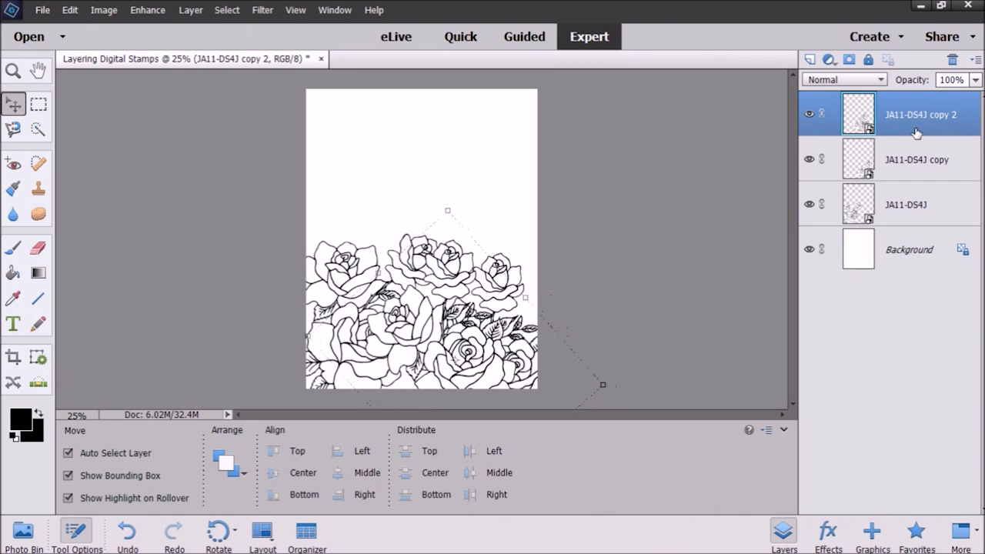
Reorder the JA11-DS4J copy 2 layer to sit directly above Background, and shift its roses slightly down.
left_click_drag(916, 132, 905, 235)
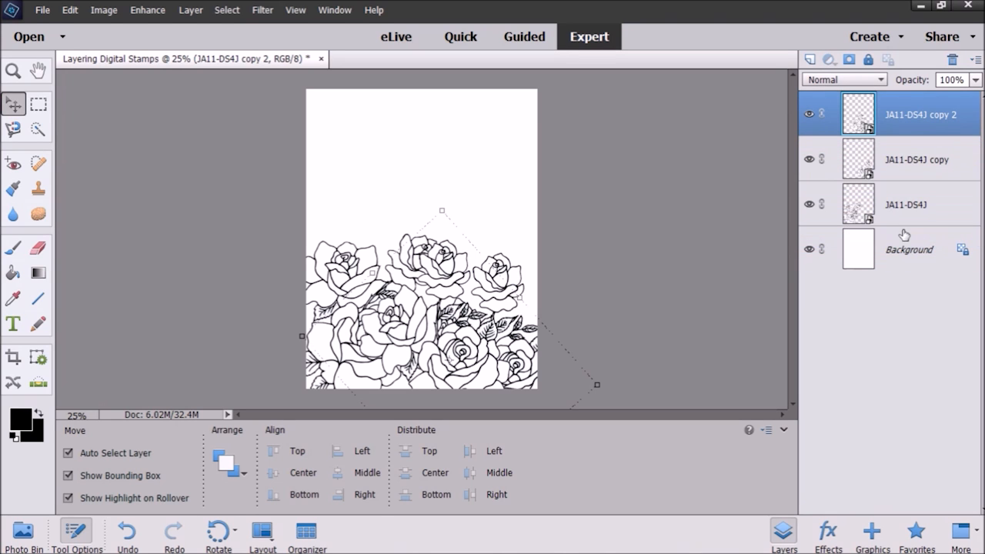
left_click_drag(922, 136, 916, 225)
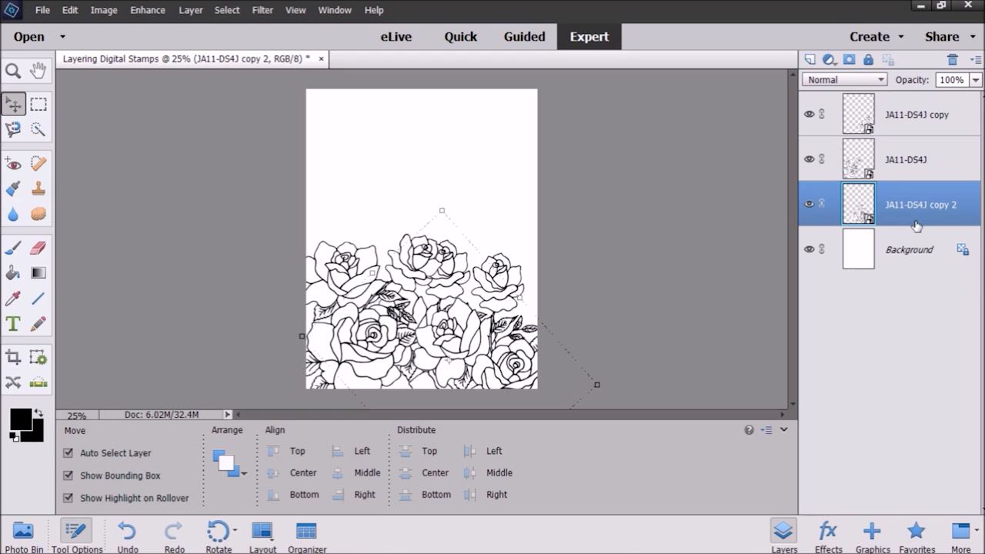
left_click_drag(539, 350, 543, 368)
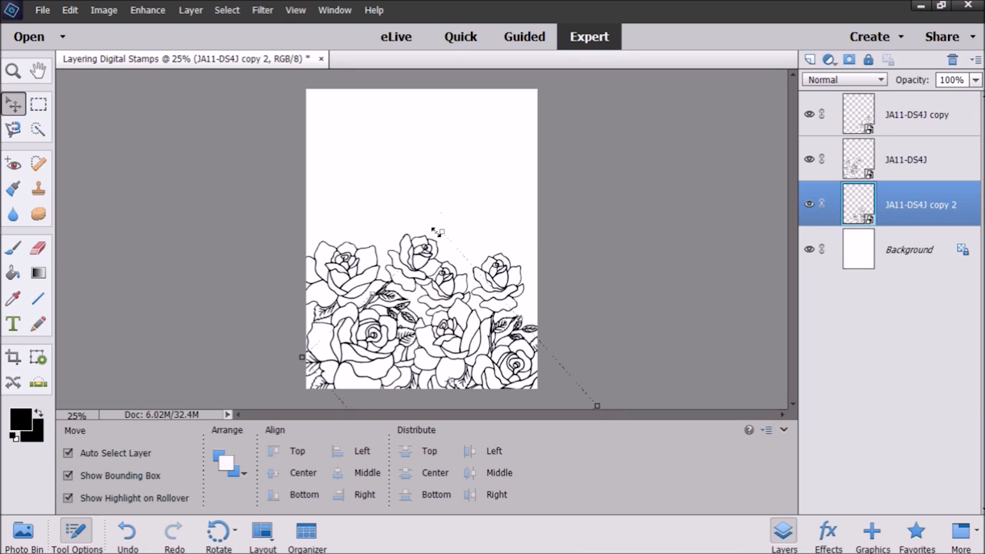
Rotate the second rose copy clockwise to about 53.5 degrees, shift it slightly up and left behind the other roses, and commit the transform.
left_click_drag(443, 229, 659, 214)
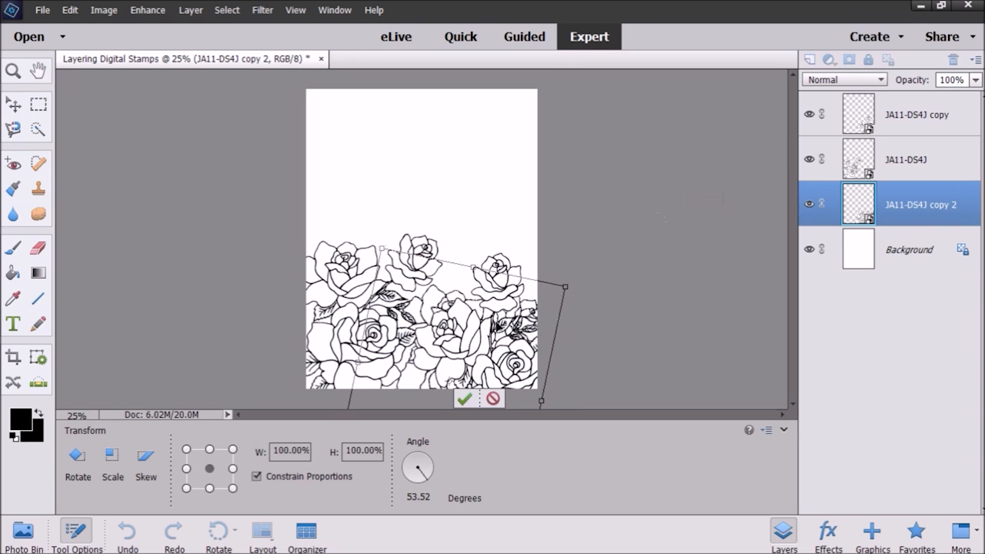
left_click_drag(422, 383, 416, 365)
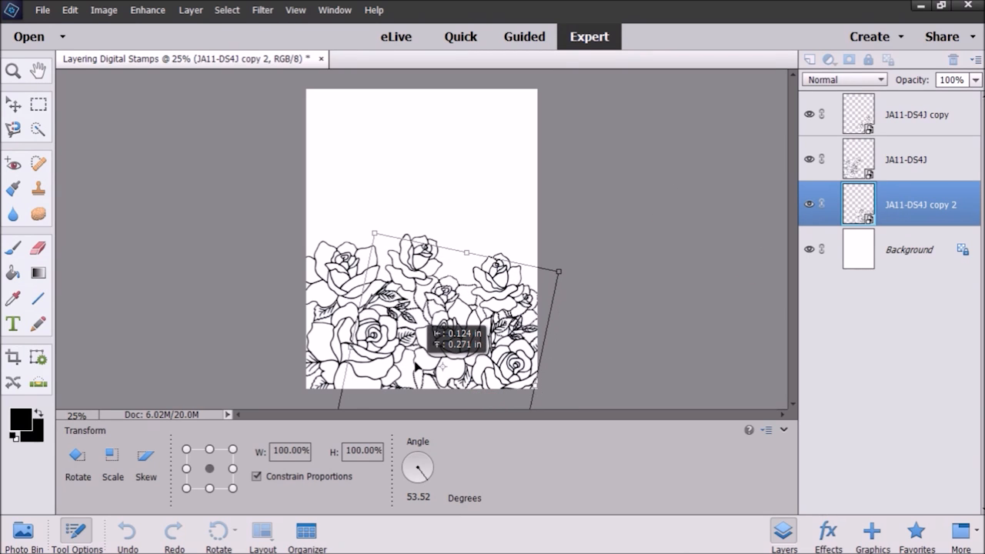
left_click_drag(416, 368, 416, 368)
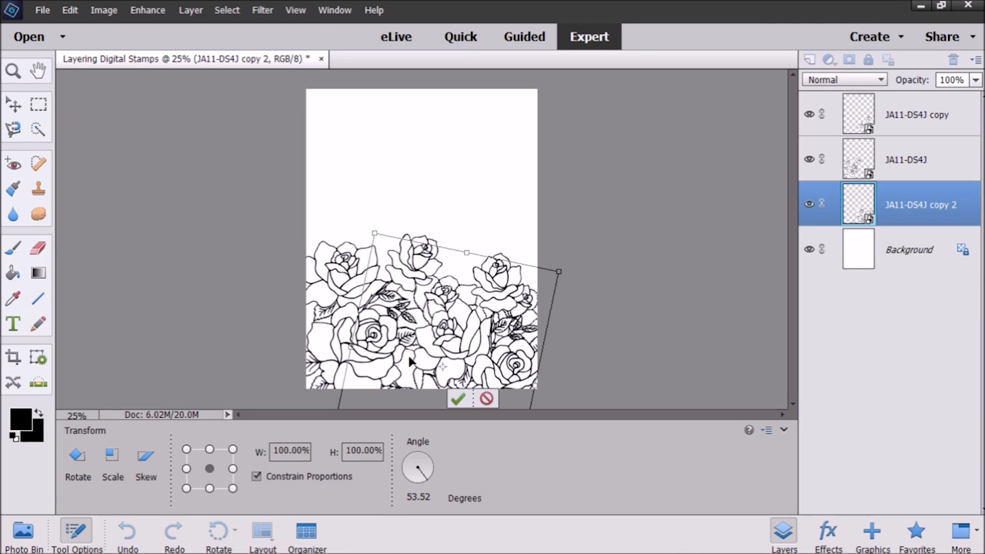
left_click(458, 399)
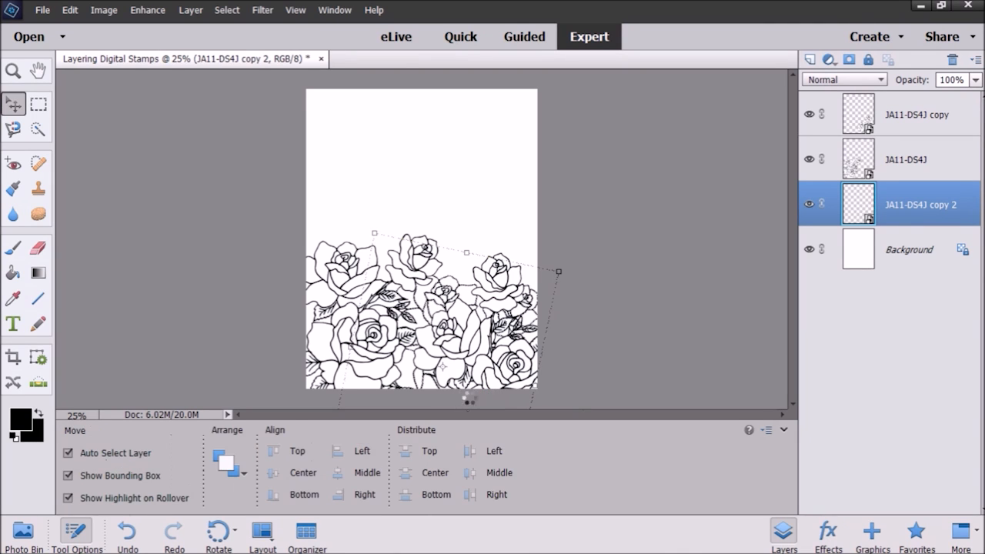
left_click(644, 345)
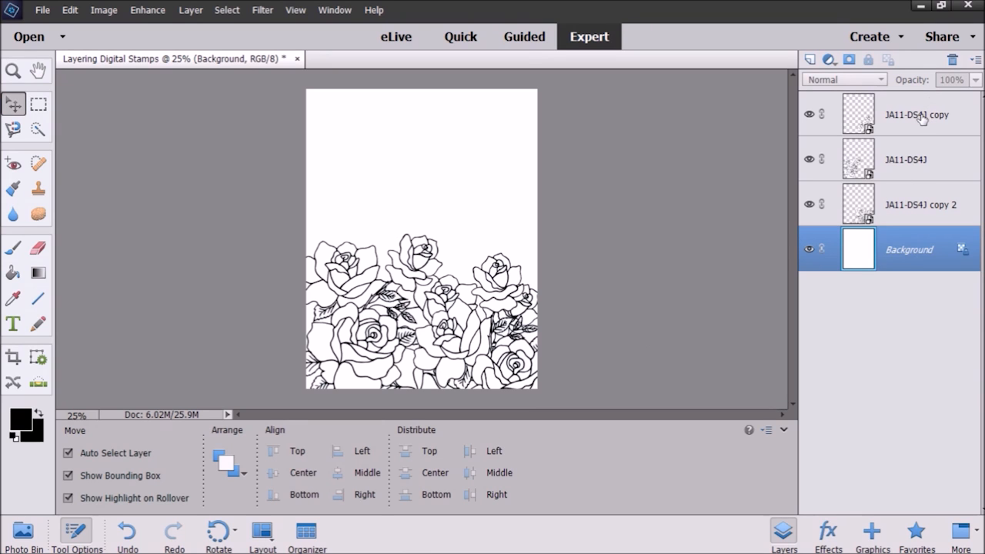
Duplicate the original JA11-DS4J layer under the suggested name.
left_click(913, 160)
right_click(914, 160)
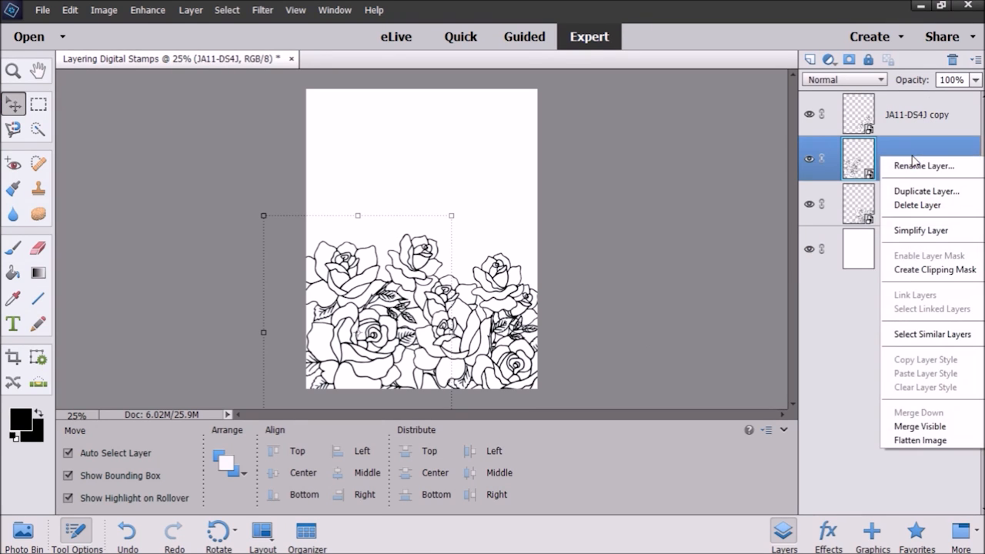
left_click(913, 190)
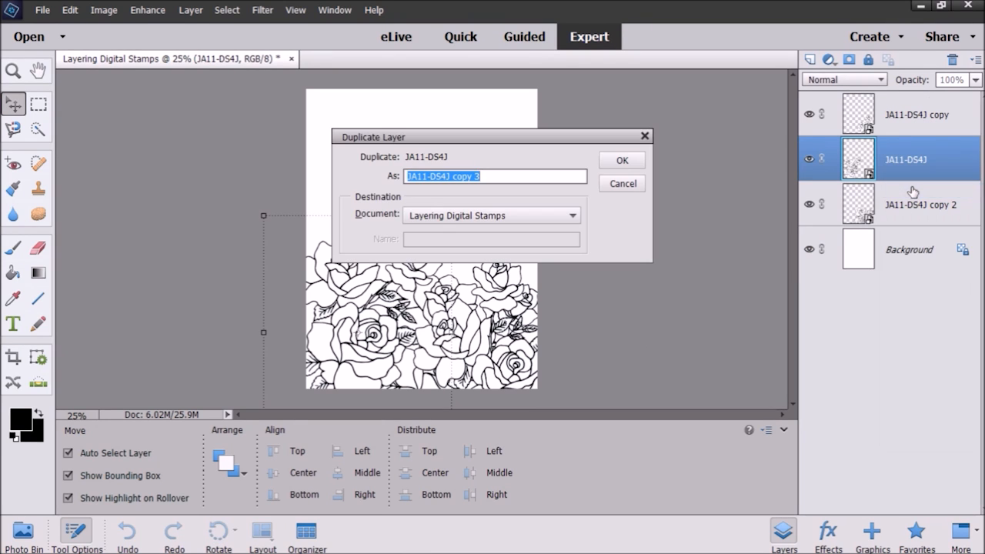
key("Return")
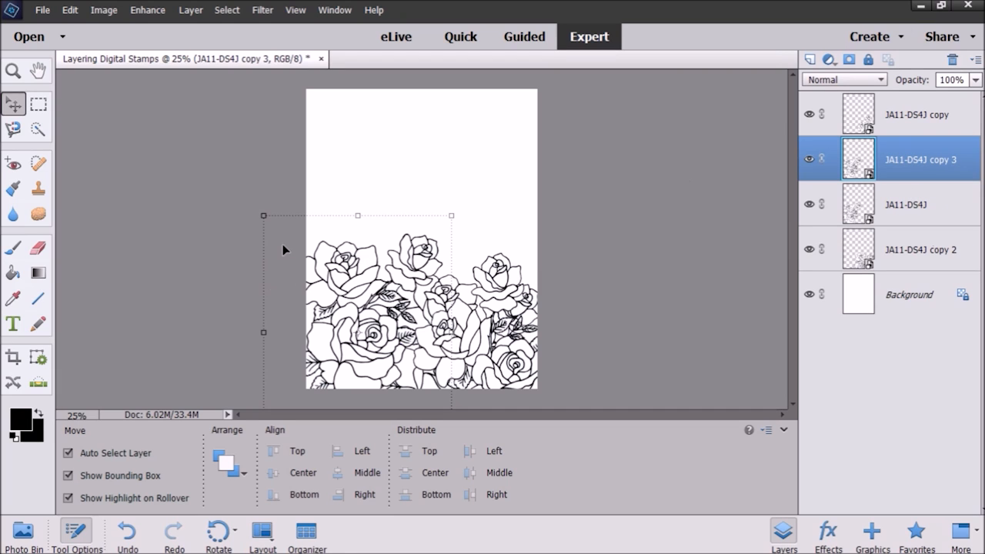
Nudge the JA11-DS4J copy 3 roses straight up so they rise well above the original bouquet.
left_click(354, 222)
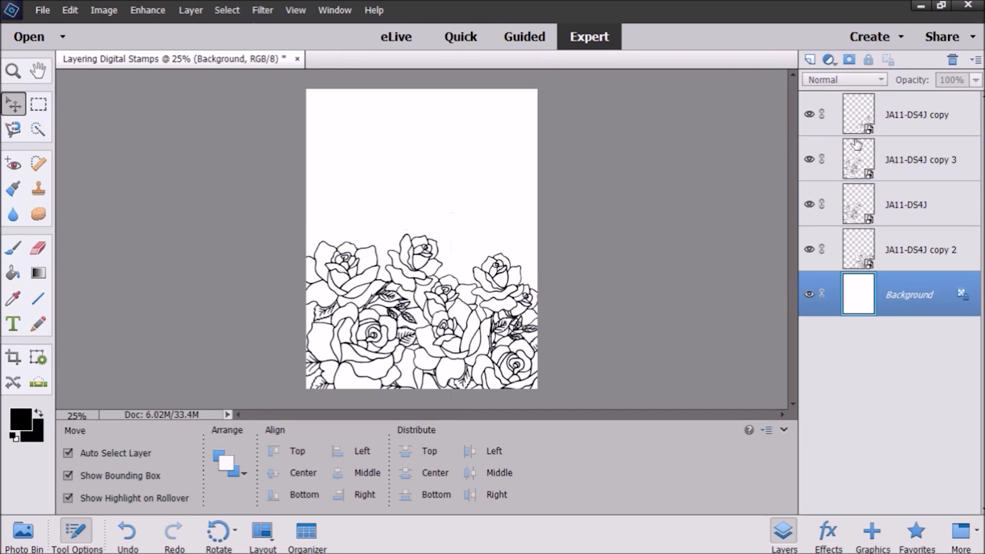
left_click(914, 178)
key("Up")
key("Up")
key("Up")
key("Up")
key("Up")
key("Up")
key("Up")
key("Up")
key("Up")
key("Up")
key("Up")
key("Up")
key("Up")
key("Up")
key("Up")
key("Up")
key("Up")
key("Up")
key("Up")
key("Up")
key("Up")
key("Up")
key("Up")
key("Up")
key("Up")
key("Up")
key("Up")
key("Up")
key("Up")
key("Up")
key("Up")
key("Up")
key("Up")
key("Up")
key("Up")
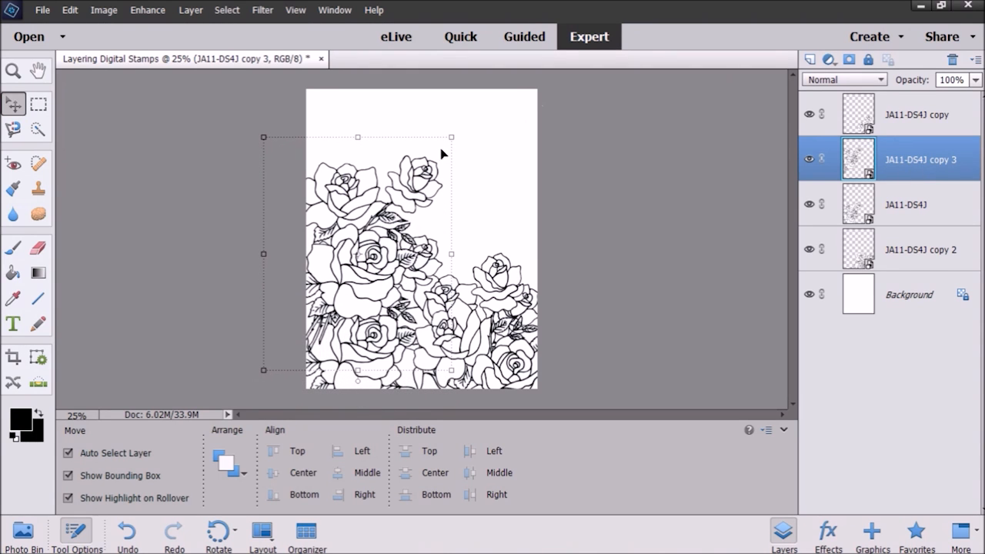
Scale the third rose copy to about 90.4%, rotate it to about -10.5 degrees running off the card's left edge, and commit the transform.
left_click_drag(452, 137, 495, 196)
left_click_drag(385, 235, 334, 242)
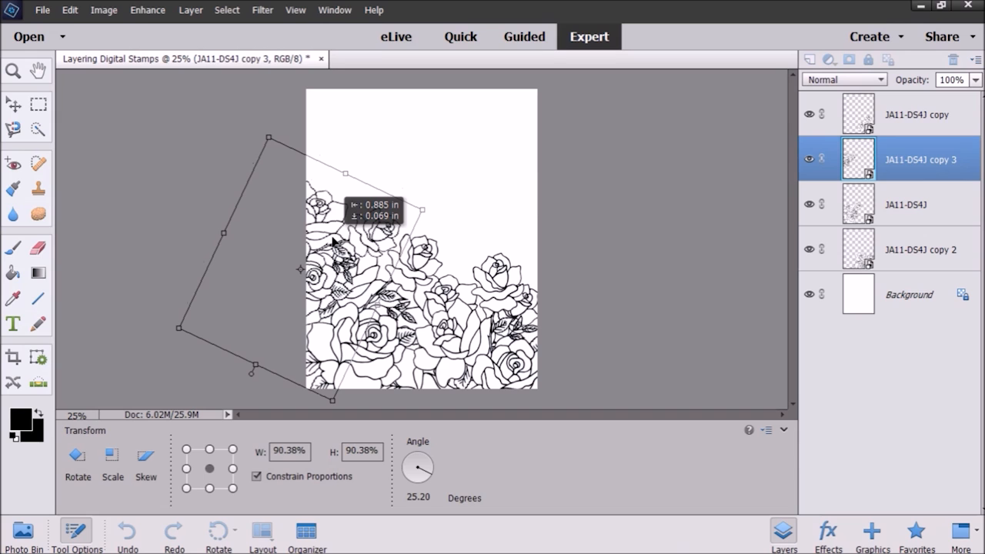
left_click_drag(335, 240, 338, 224)
left_click_drag(349, 386, 387, 287)
left_click_drag(341, 254, 347, 255)
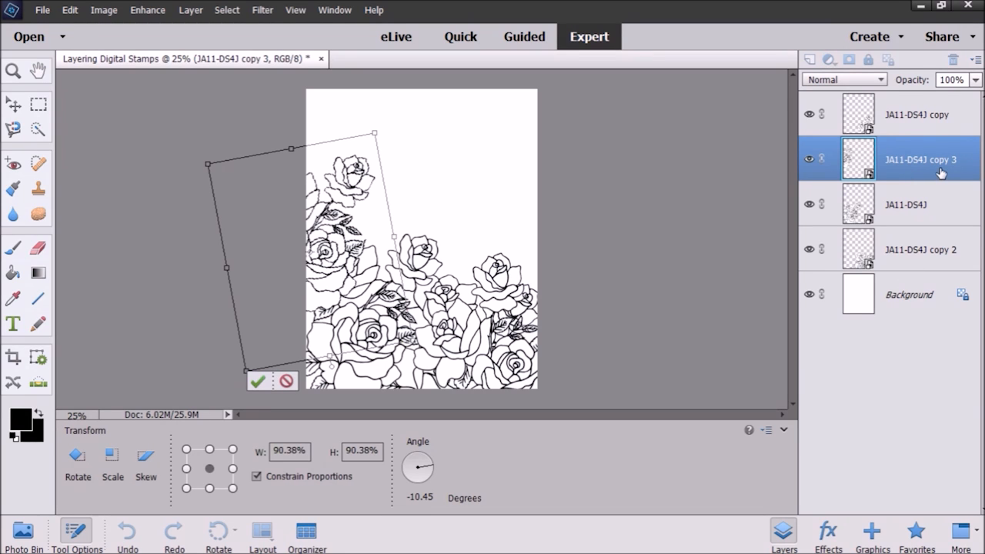
left_click(259, 381)
Place the JA11-DS4J copy 3 layer directly above Background, and move its roses further up the card's left edge and slightly right.
left_click_drag(956, 166, 954, 274)
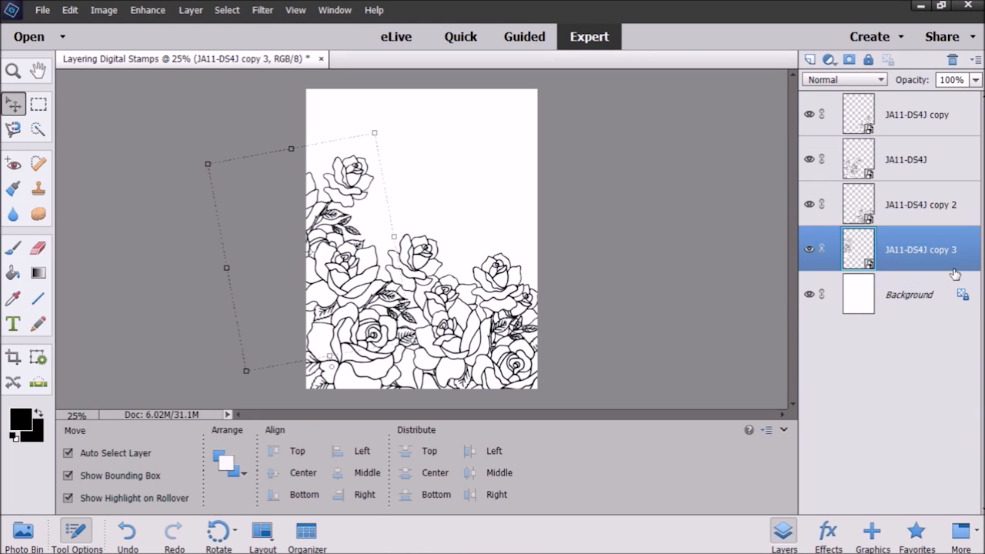
key("Up")
key("Up")
key("Up")
key("Up")
key("Up")
key("Up")
key("Up")
key("Up")
key("Up")
key("Up")
key("Up")
key("Up")
key("Up")
key("Up")
key("Up")
key("Up")
key("Up")
key("Up")
key("Up")
key("Up")
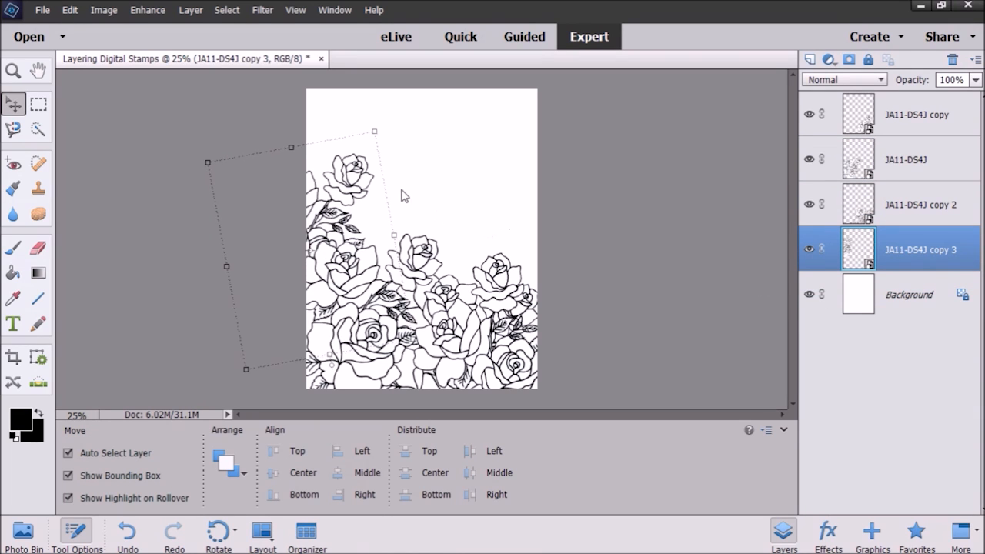
key("Up")
key("Up")
key("Up")
key("Up")
key("Up")
key("Up")
key("Up")
key("Up")
key("Up")
key("Up")
key("Up")
key("Up")
key("Up")
key("Up")
key("Up")
key("Up")
key("Up")
key("Up")
key("Up")
key("Up")
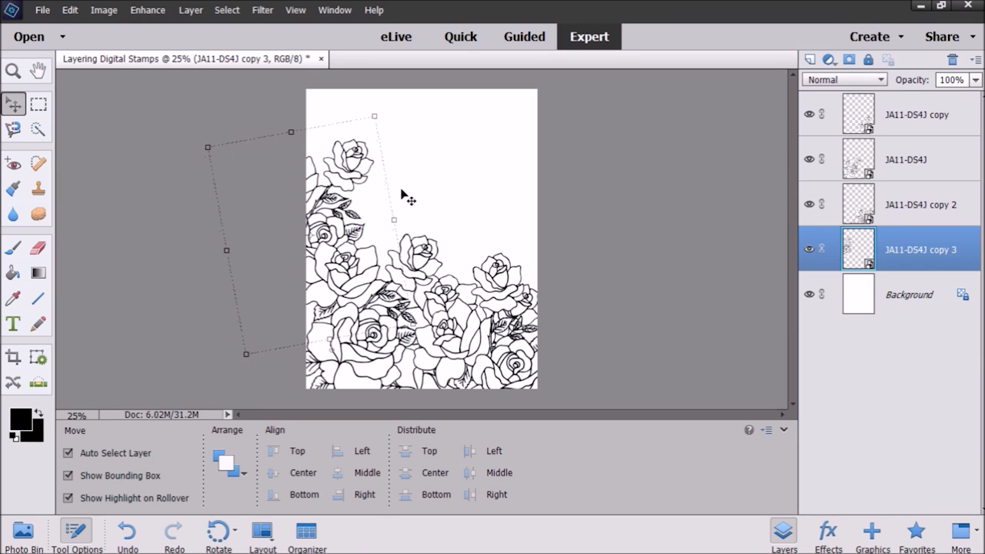
key("Up")
key("Up")
key("Up")
key("Up")
key("Up")
key("Up")
key("Up")
key("Up")
key("Up")
key("Up")
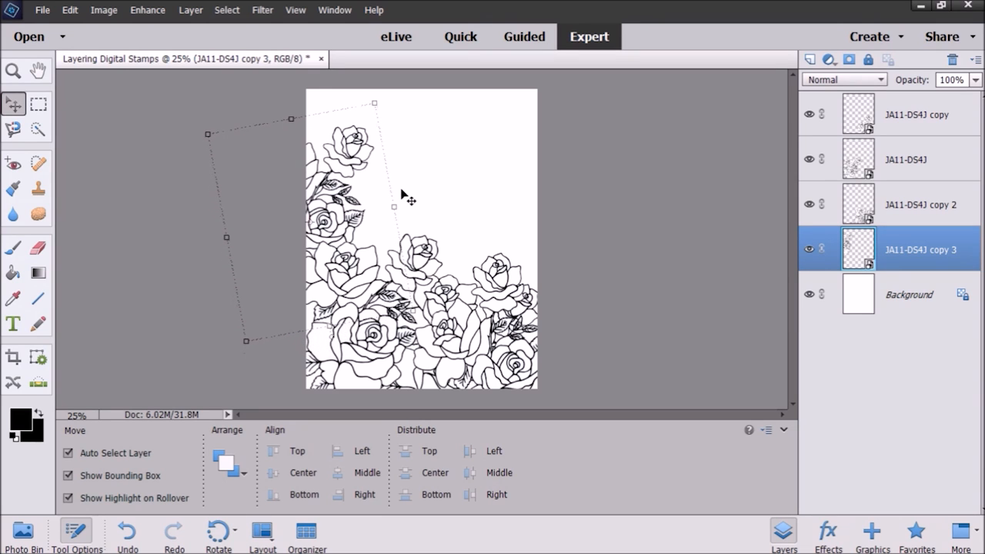
key("Up")
key("Up")
key("Up")
key("Up")
key("Up")
key("Up")
key("Up")
key("Up")
key("Up")
key("Up")
key("Up")
key("Up")
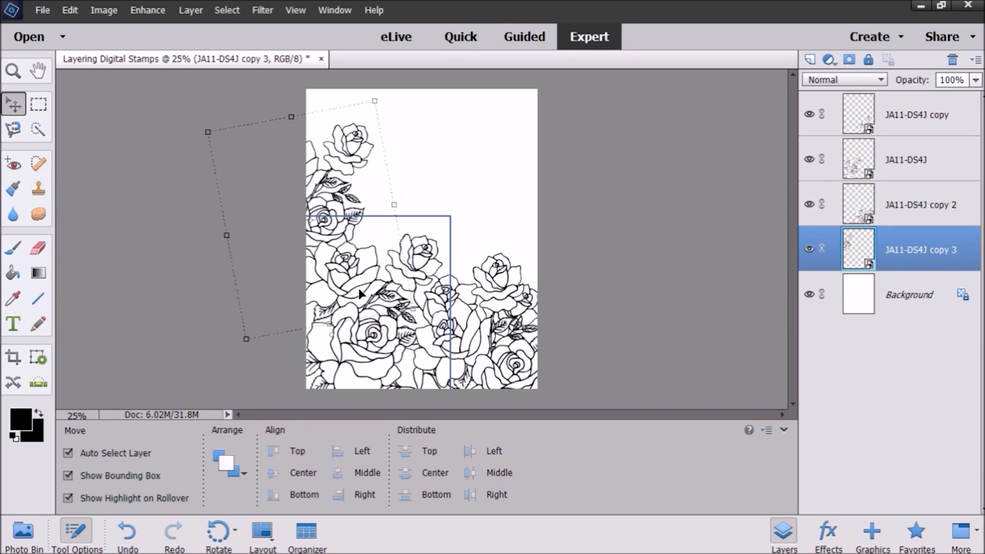
mouse_move(339, 221)
left_mouse_down()
mouse_move(365, 216)
mouse_move(349, 225)
left_mouse_up()
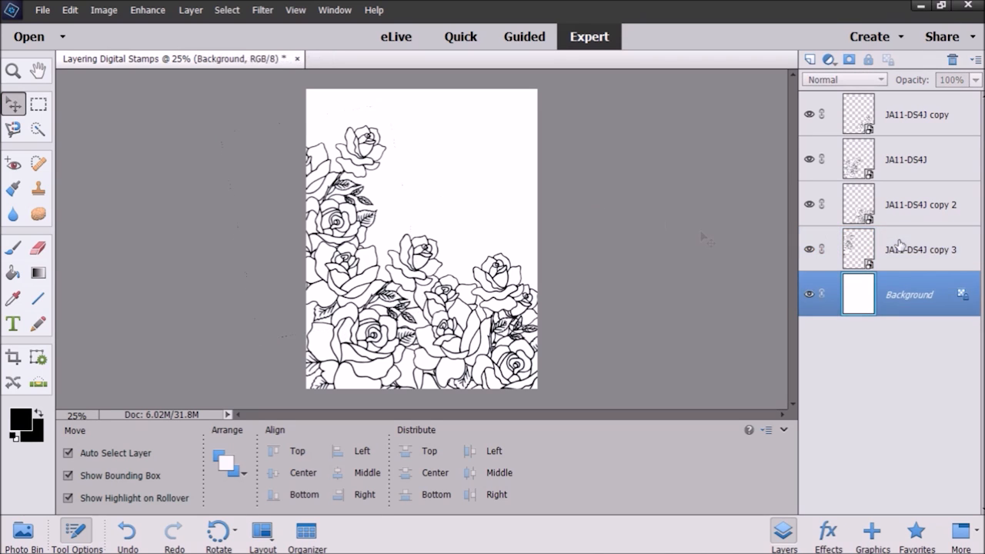
Duplicate the JA11-DS4J copy 3 layer under the suggested name JA11-DS4J copy 4.
left_click(898, 248)
right_click(898, 251)
left_click(908, 275)
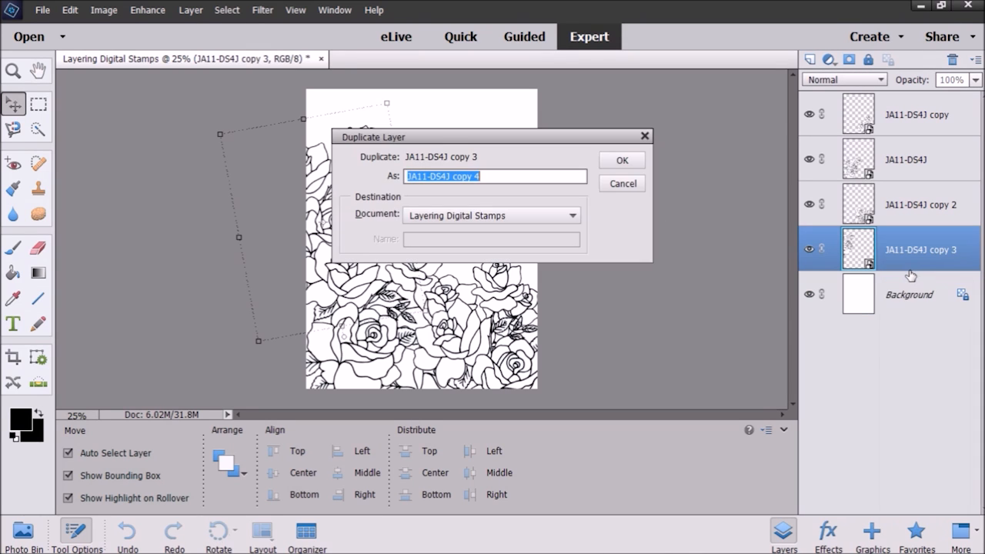
key("Return")
Nudge the JA11-DS4J copy 4 roses straight right so they stand beside the roses on the card's left edge.
key("shift+Right")
key("shift+Right")
key("shift+Right")
key("shift+Right")
key("shift+Right")
key("shift+Right")
key("shift+Right")
key("shift+Right")
key("shift+Right")
key("shift+Right")
key("shift+Right")
key("shift+Right")
key("shift+Right")
key("shift+Right")
key("shift+Right")
key("shift+Right")
key("shift+Right")
key("shift+Right")
key("shift+Right")
key("shift+Right")
key("shift+Right")
key("shift+Right")
key("shift+Right")
key("shift+Right")
key("shift+Right")
key("shift+Right")
key("shift+Right")
key("shift+Right")
key("shift+Right")
key("shift+Right")
key("shift+Right")
key("shift+Right")
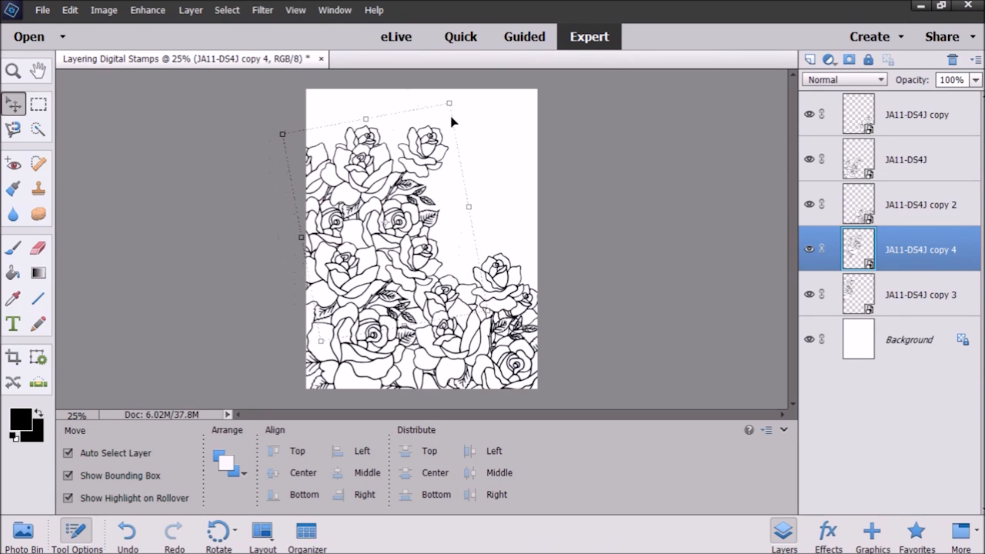
Scale the JA11-DS4J copy 4 roses to about 108.6%, rotate them about -19 degrees, position them lower beside the left-hand roses, and commit the transform.
left_click_drag(450, 105, 495, 131)
left_click_drag(394, 176, 391, 219)
left_click_drag(510, 144, 413, 171)
mouse_move(397, 229)
left_mouse_down()
mouse_move(400, 217)
mouse_move(406, 235)
mouse_move(410, 222)
left_mouse_up()
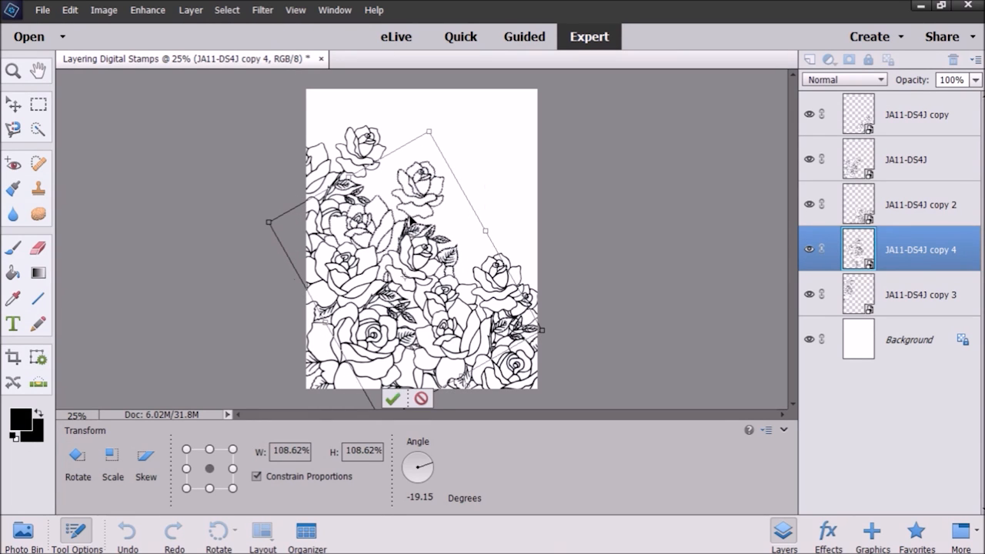
left_click(393, 399)
left_click(908, 339)
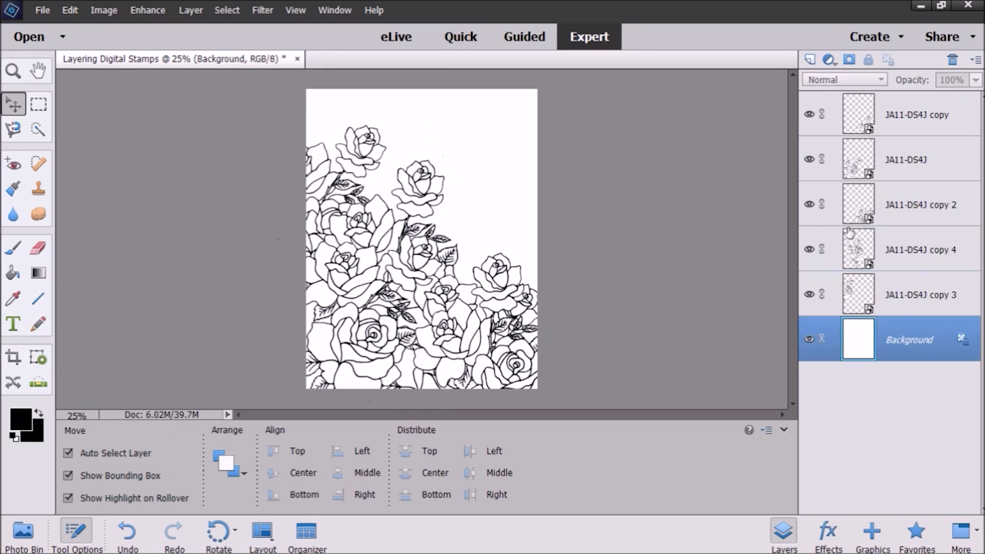
Duplicate the JA11-DS4J copy 4 layer under the suggested name.
left_click(908, 251)
right_click(908, 251)
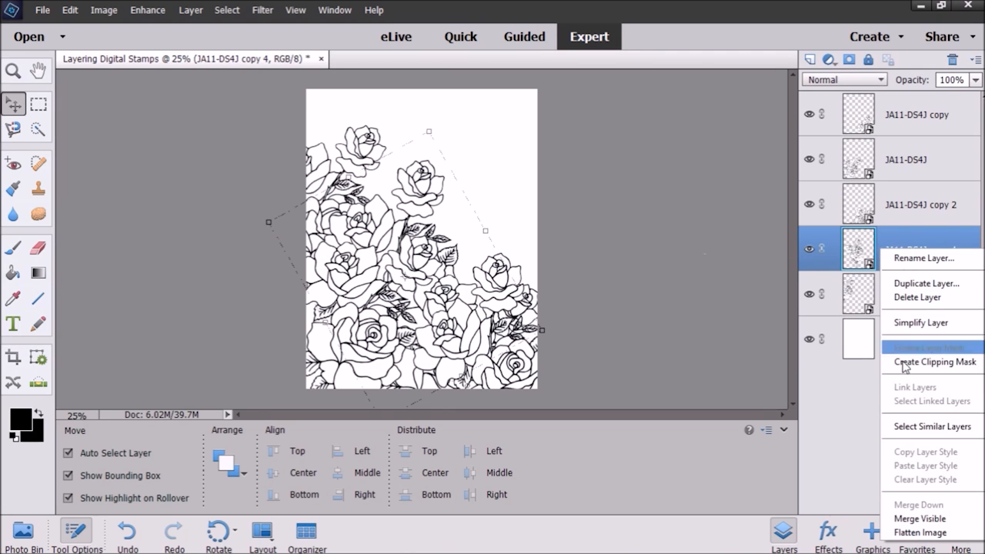
left_click(913, 283)
key("Return")
Nudge the JA11-DS4J copy 5 roses straight up until their uppermost rose sits just inside the card's top edge.
key("Up")
key("Up")
key("Up")
key("Up")
key("Up")
key("Up")
key("Up")
key("Up")
key("Up")
key("Up")
key("Up")
key("Up")
key("Up")
key("Up")
key("Up")
key("Up")
key("Up")
key("Up")
key("Up")
key("Up")
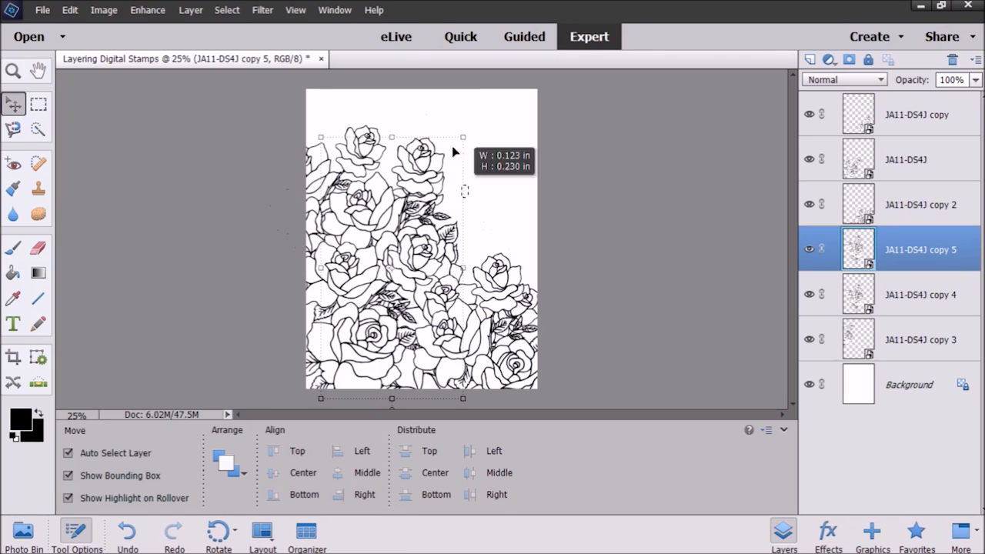
left_click(454, 119, "shift")
left_click(921, 286)
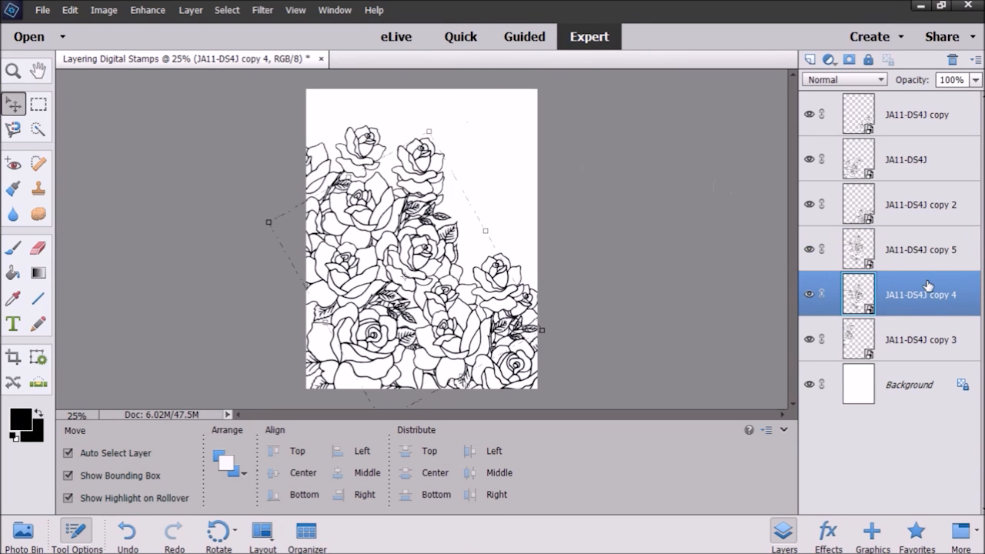
left_click(921, 263)
key("Up")
key("Up")
key("Up")
key("Up")
key("Up")
key("Up")
key("Up")
key("Up")
key("Up")
key("Up")
key("Up")
key("Up")
key("Up")
key("Up")
key("Up")
key("Up")
key("Up")
key("Up")
key("Up")
key("Up")
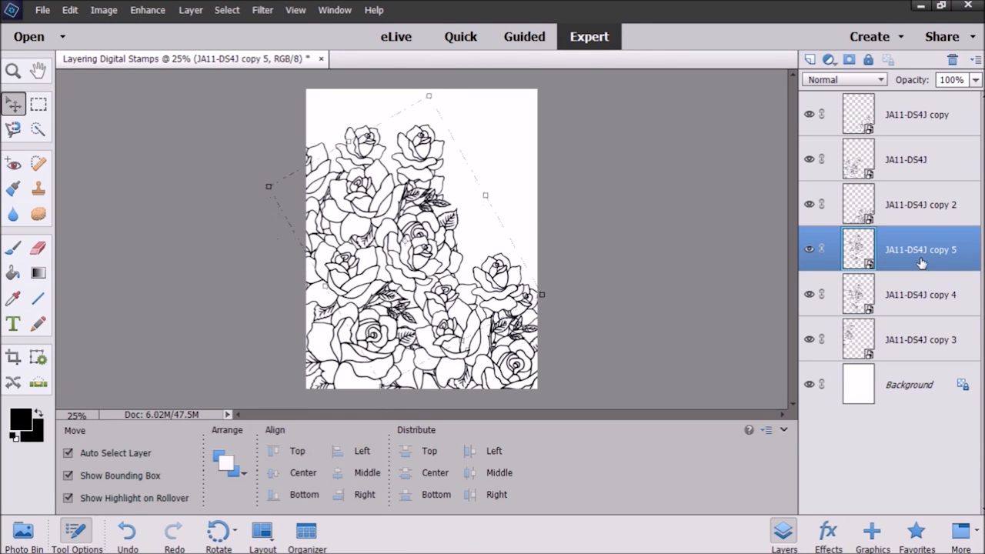
key("Up")
key("Up")
key("Up")
key("Up")
key("Up")
key("Up")
key("Up")
key("Up")
key("Up")
key("Up")
key("Up")
key("Up")
key("Up")
key("Up")
key("Up")
key("Up")
key("Up")
key("Up")
key("Up")
key("Up")
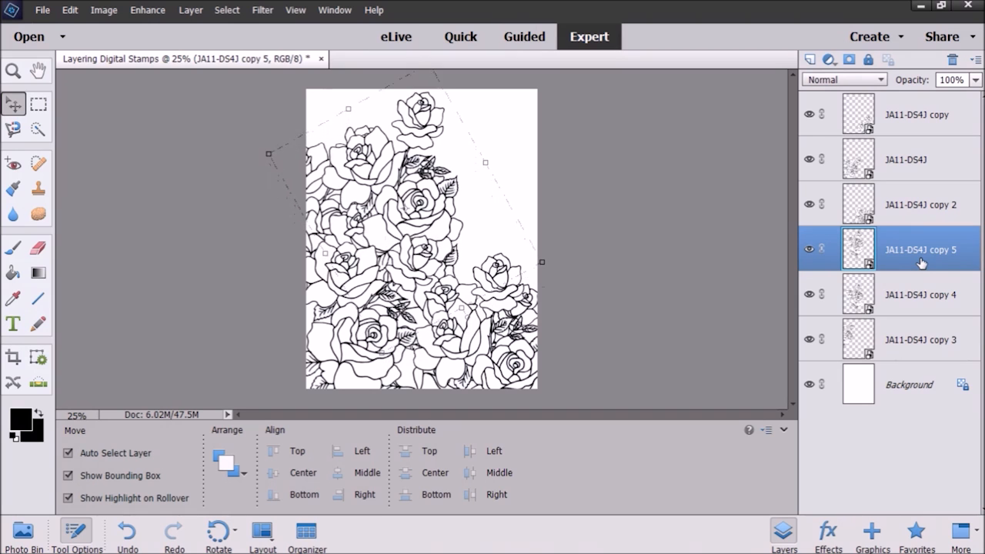
Place the JA11-DS4J copy 5 layer directly above Background, and move its roses further up past the card's top edge and slightly left.
left_click_drag(923, 263, 927, 361)
key("Up")
key("Up")
key("Up")
key("Up")
key("Up")
key("Up")
key("Up")
key("Up")
key("Up")
key("shift+Up")
key("shift+Up")
key("shift+Up")
key("shift+Up")
key("shift+Up")
key("shift+Up")
key("shift+Up")
key("shift+Up")
key("shift+Up")
key("shift+Up")
key("shift+Up")
key("shift+Up")
key("shift+Up")
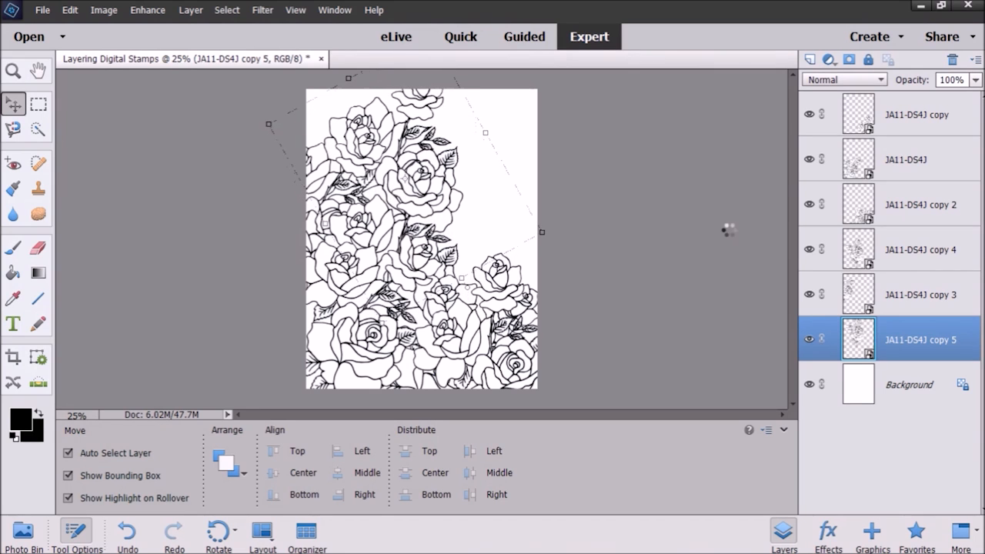
key("shift+Up")
key("shift+Up")
key("shift+Up")
key("shift+Up")
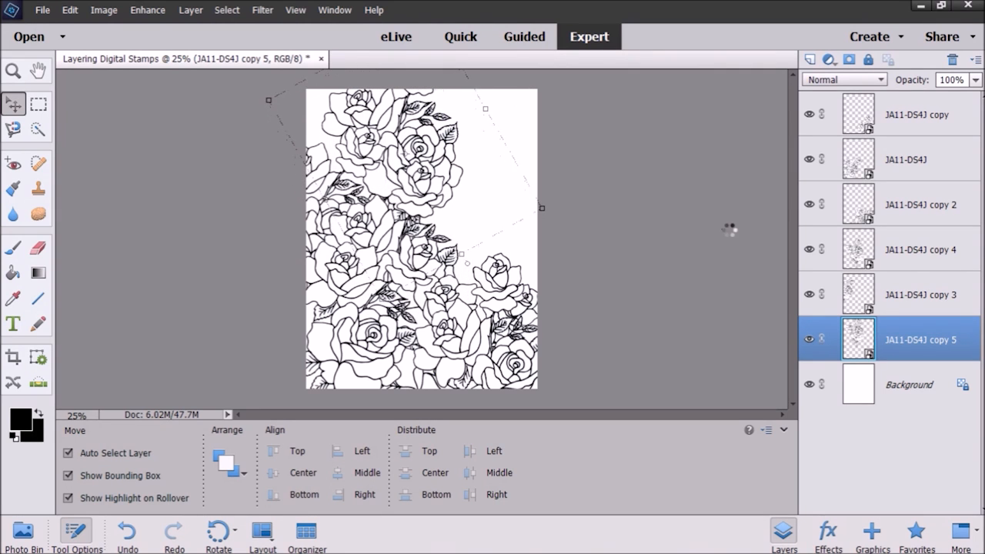
left_click_drag(402, 143, 401, 103)
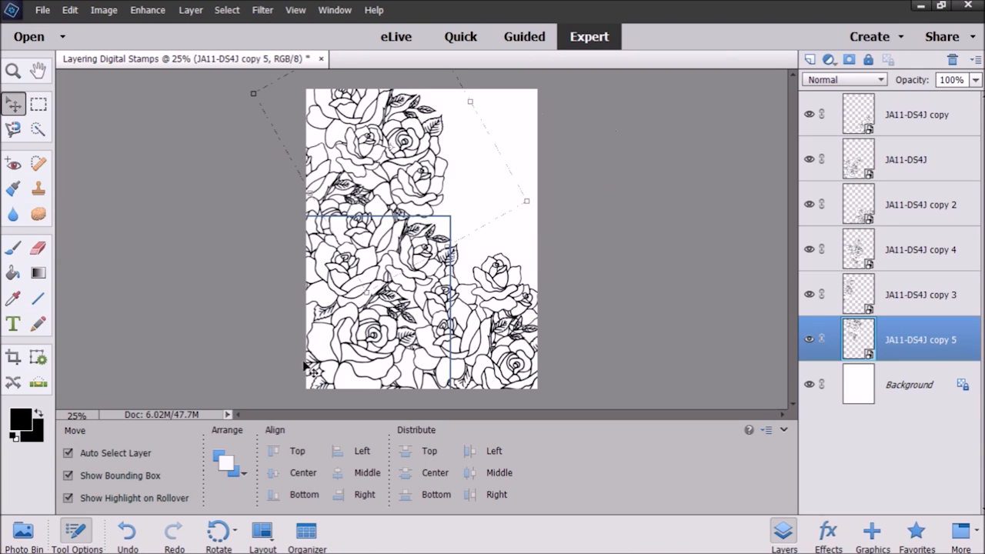
left_click(690, 214)
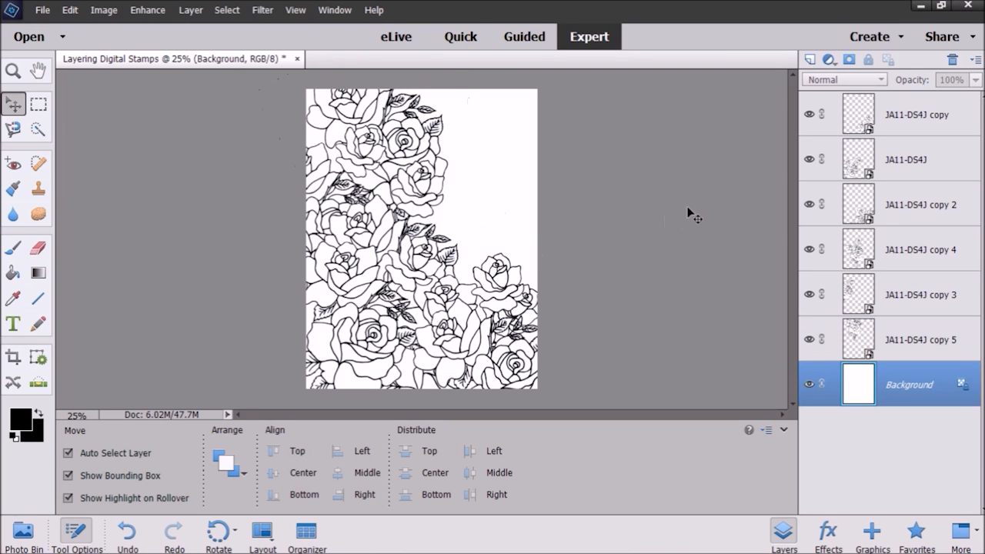
Duplicate the JA11-DS4J copy 5 layer under the suggested name and nudge the duplicate's roses slightly left.
right_click(936, 337)
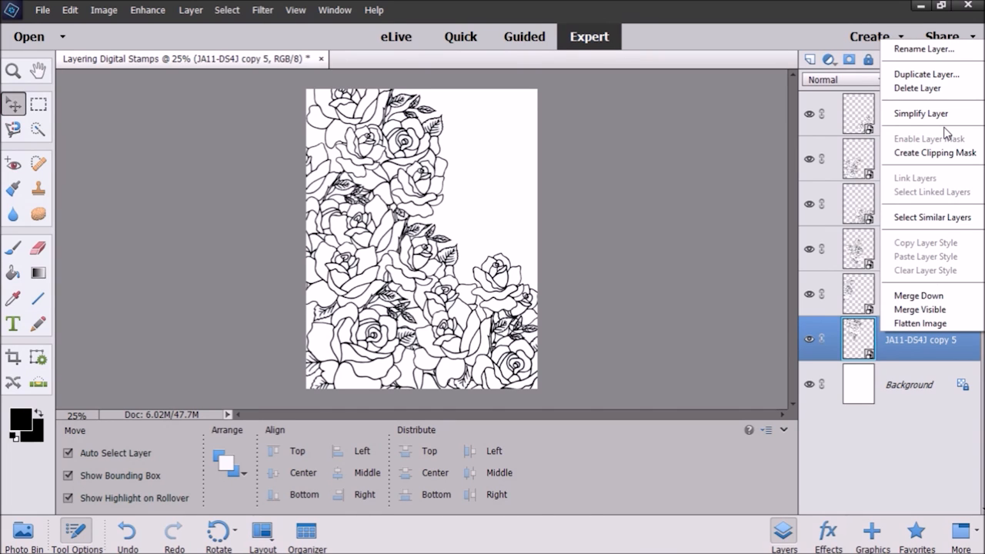
left_click(918, 74)
key("Return")
key("shift+Left")
key("shift+Left")
key("shift+Left")
key("shift+Left")
key("shift+Left")
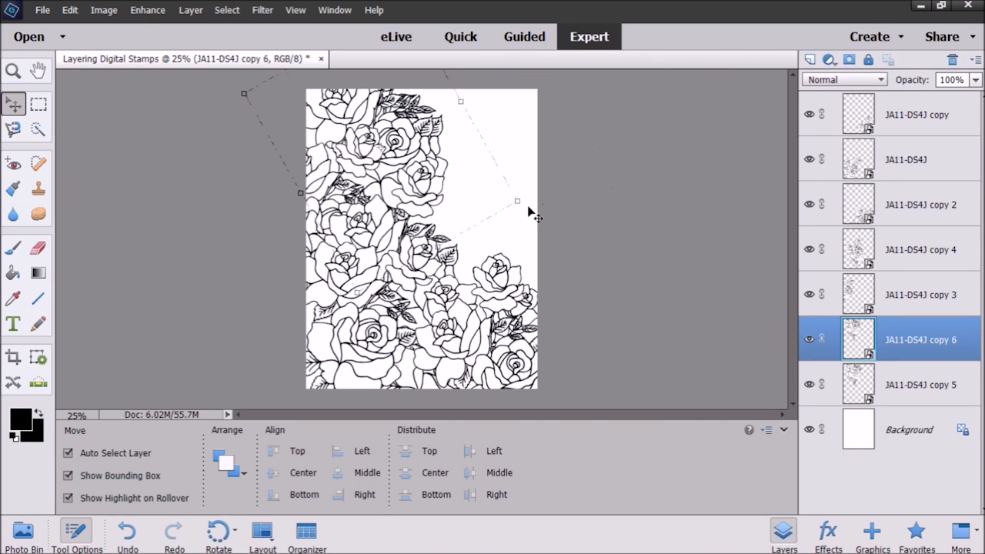
Shrink and rotate the JA11-DS4J copy 6 roses, place them over the card's upper-left corner running off the edge, and commit the transform.
left_click(520, 202)
left_click_drag(516, 200, 329, 286)
left_click_drag(419, 109, 332, 112)
left_click(251, 271)
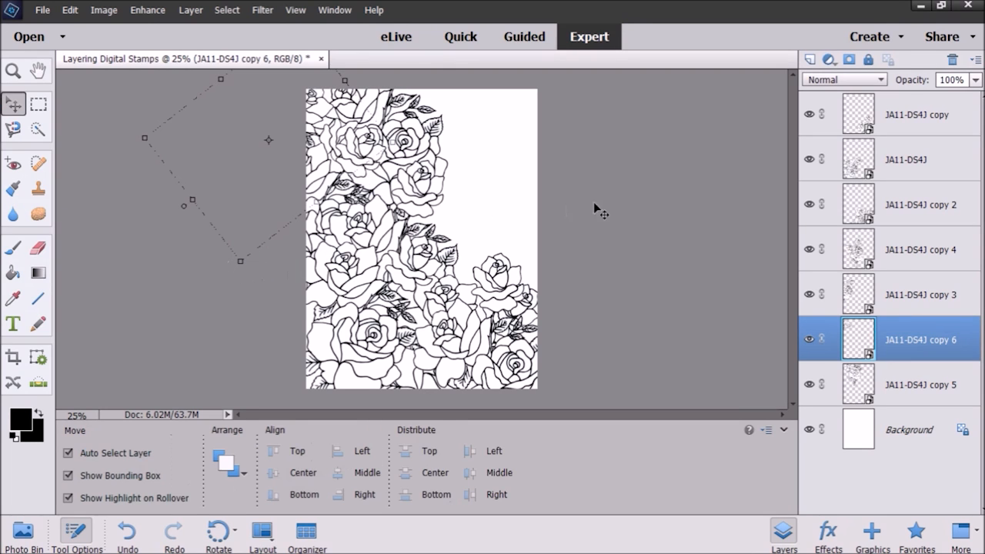
left_click(621, 196)
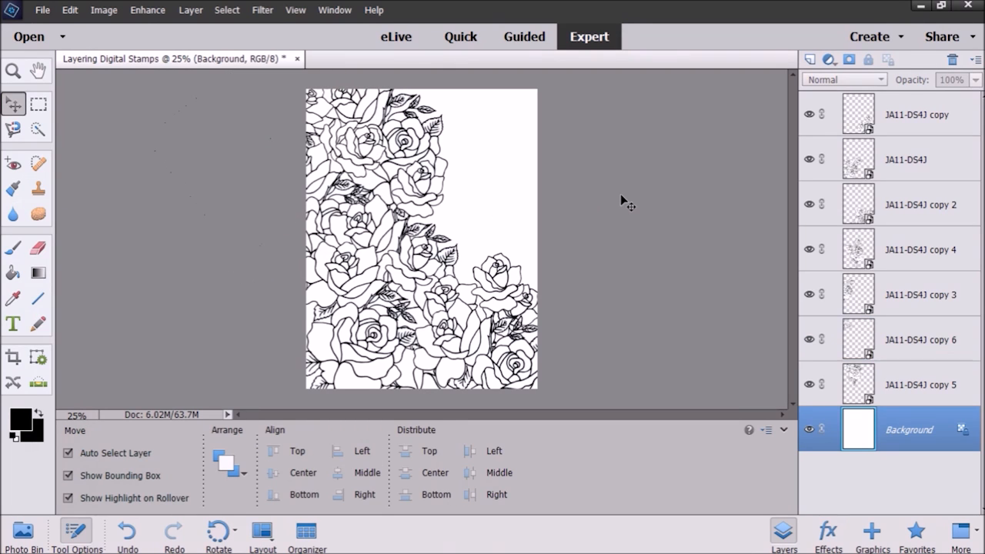
Flatten the image so all the rose stamp layers merge into Background.
right_click(893, 431)
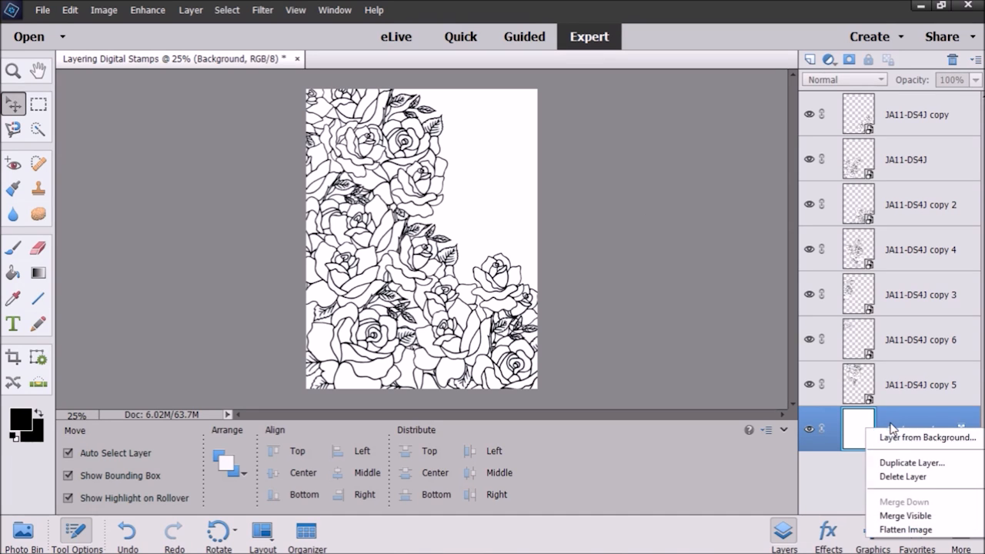
left_click(900, 530)
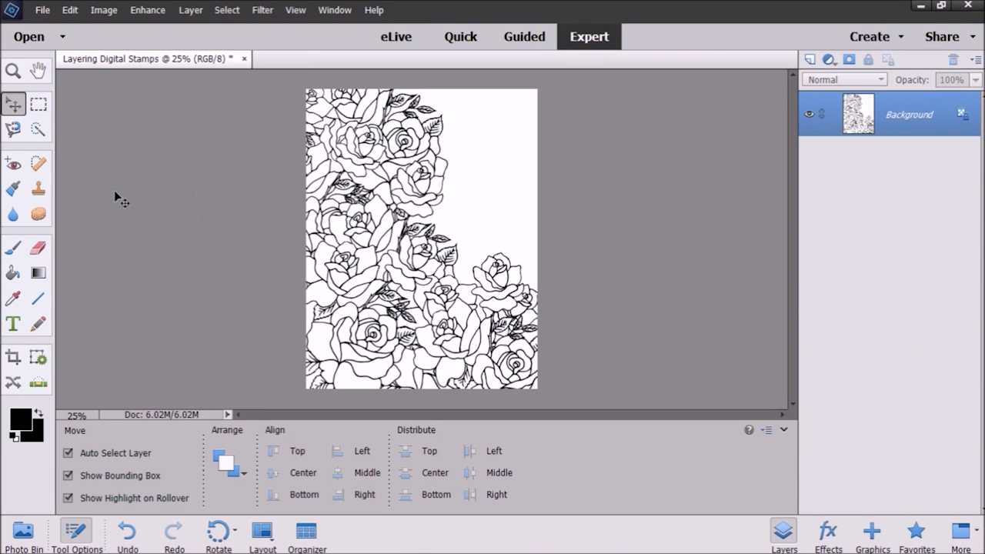